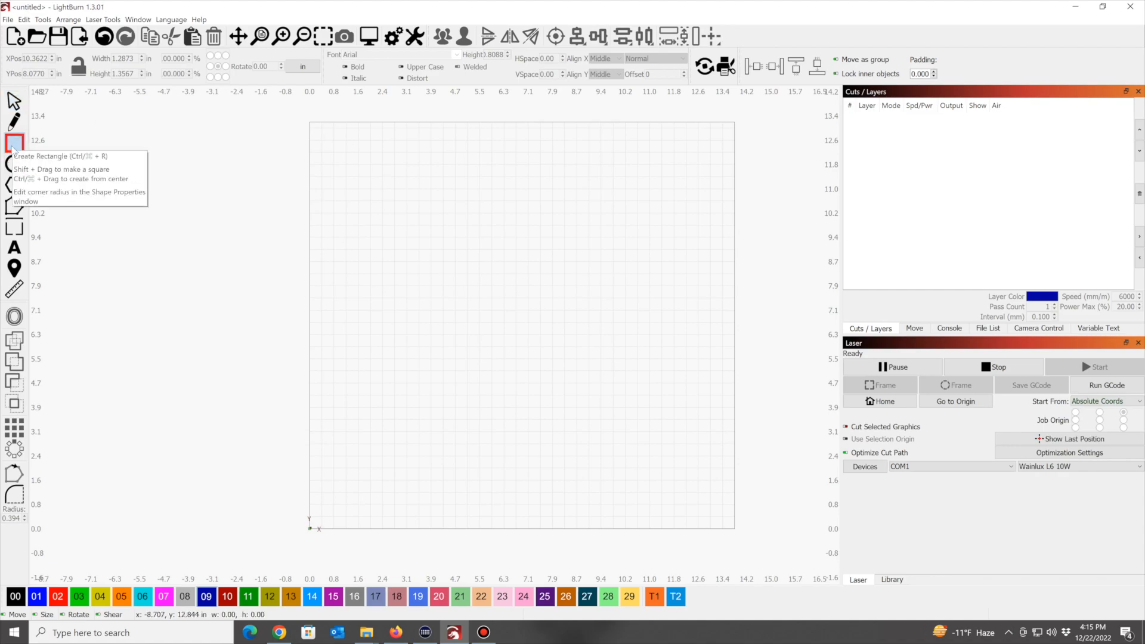
Draw a rectangle about 4.06 by 2.01 in and, to its right, a hexagon about 2.44 in wide
drag(403, 259, 529, 321)
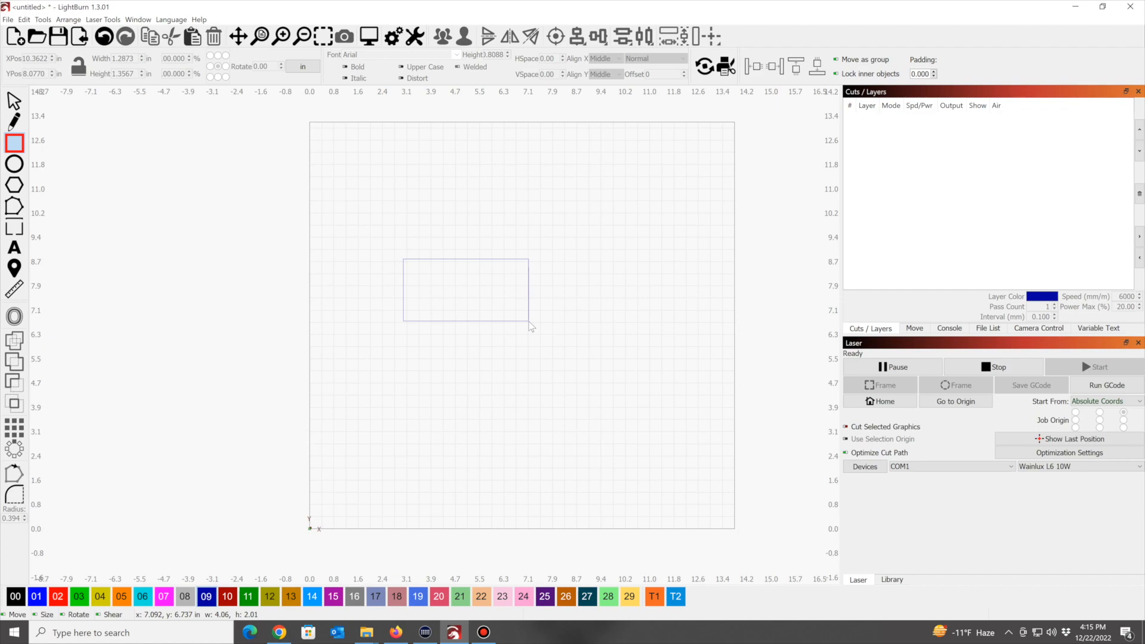
click(19, 187)
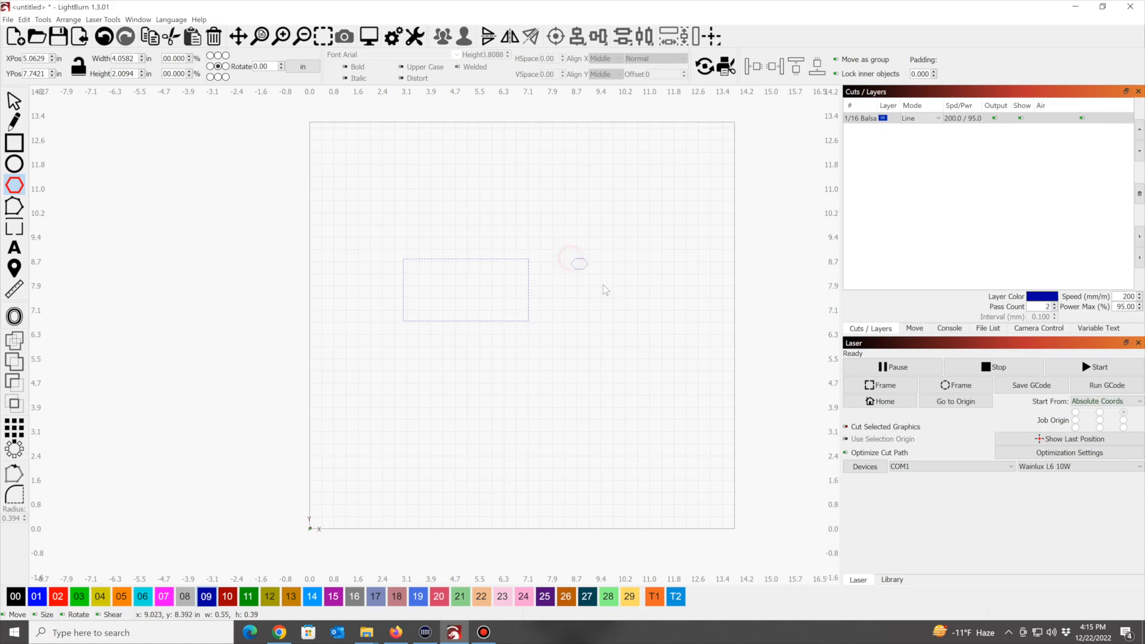
drag(605, 290, 649, 319)
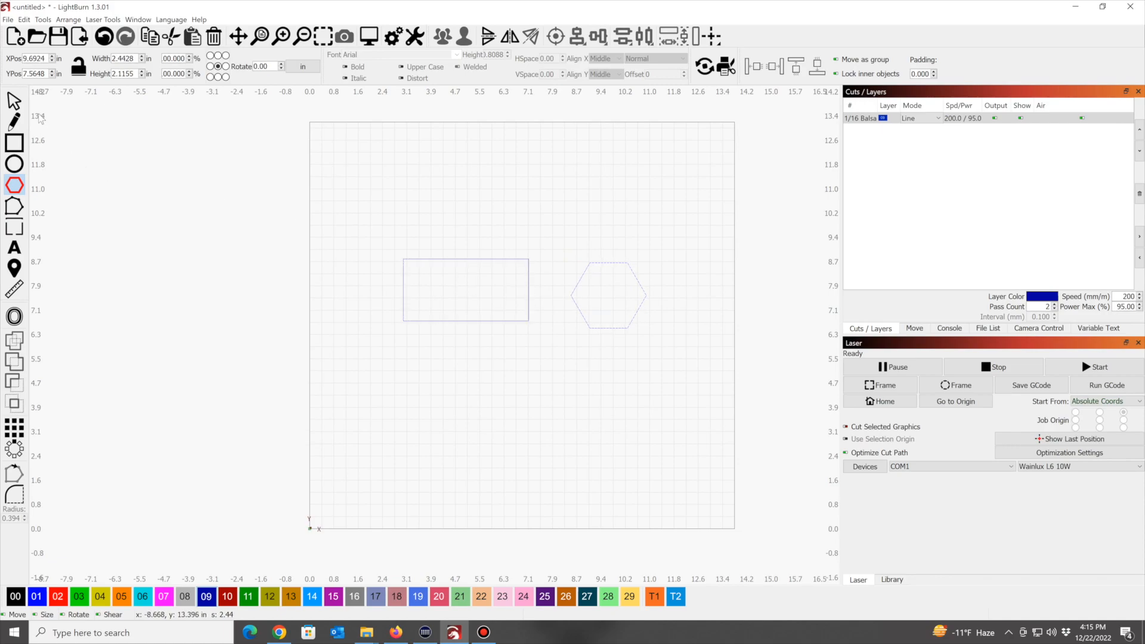
click(14, 102)
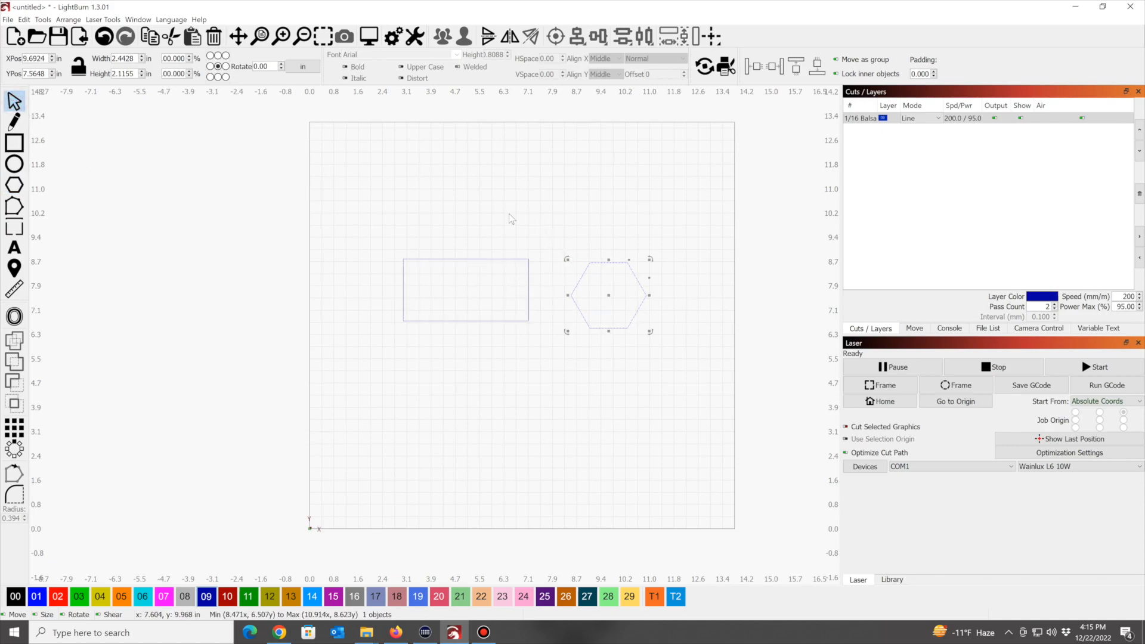
Lock the aspect ratio and set the hexagon's height to 2 in
click(78, 68)
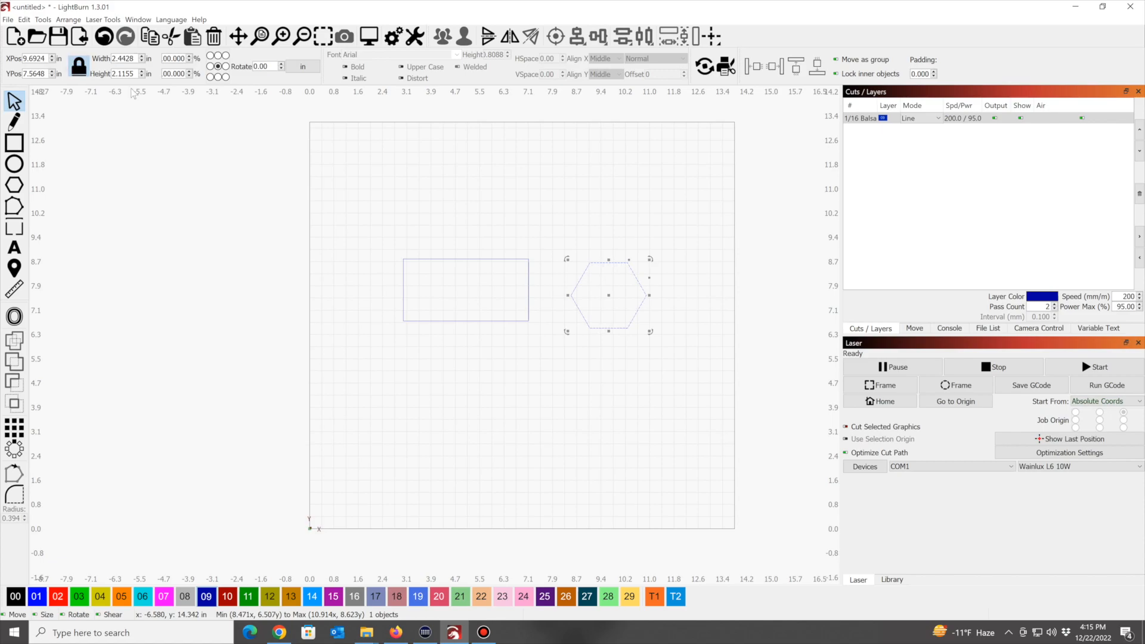
drag(137, 73, 111, 77)
text(2)
key(Return)
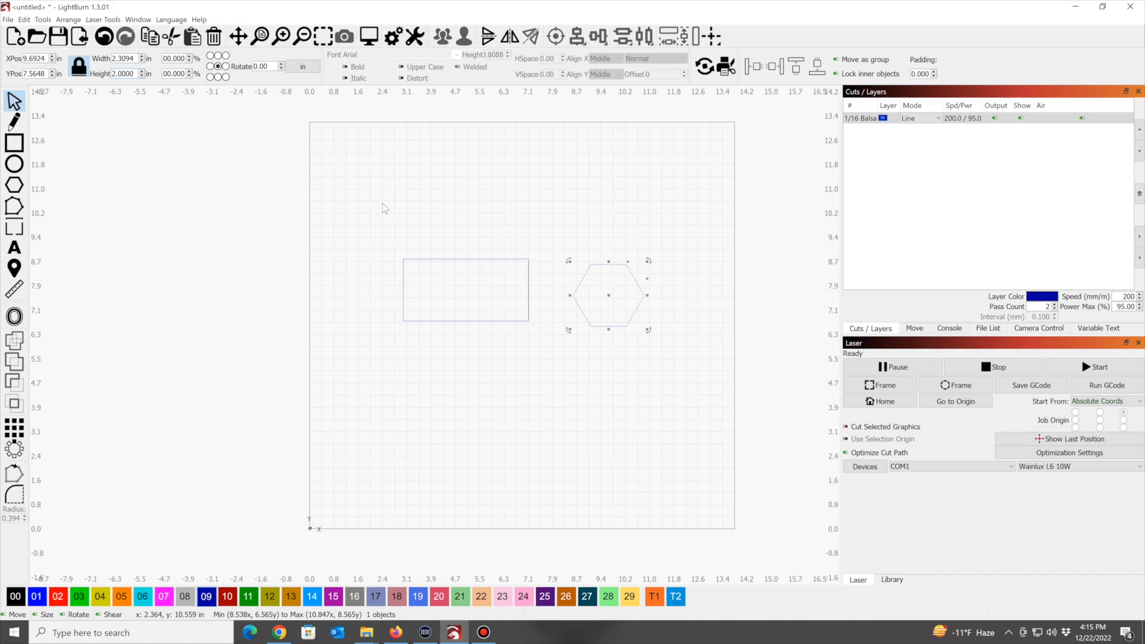
Set the rectangle's height to 2 in, keeping its proportions locked
click(381, 203)
drag(375, 230, 568, 348)
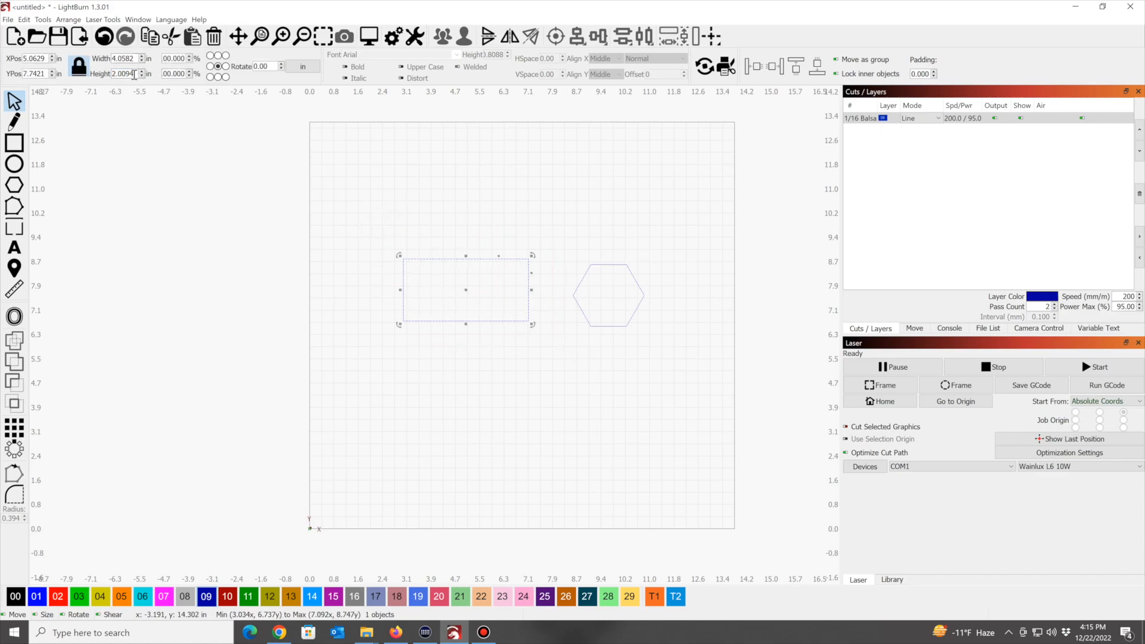
drag(134, 74, 117, 74)
text(0000)
key(Return)
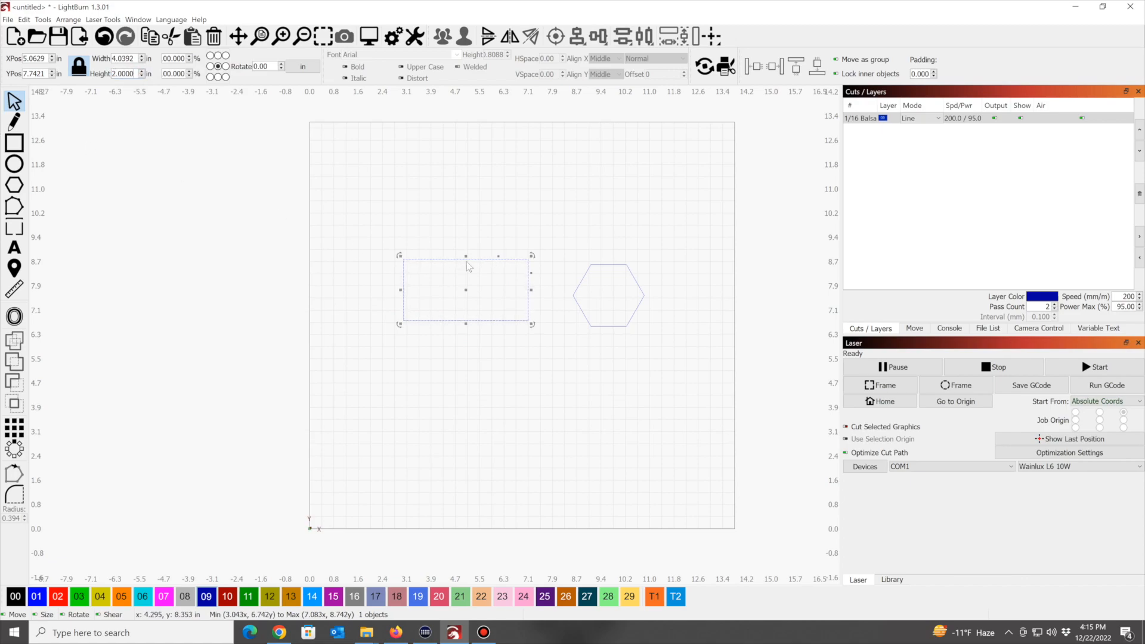
Move the hexagon so its center snaps onto the midpoint of the rectangle's right edge
click(504, 236)
drag(564, 250, 683, 349)
scroll(608, 298, up, 4)
drag(611, 298, 433, 287)
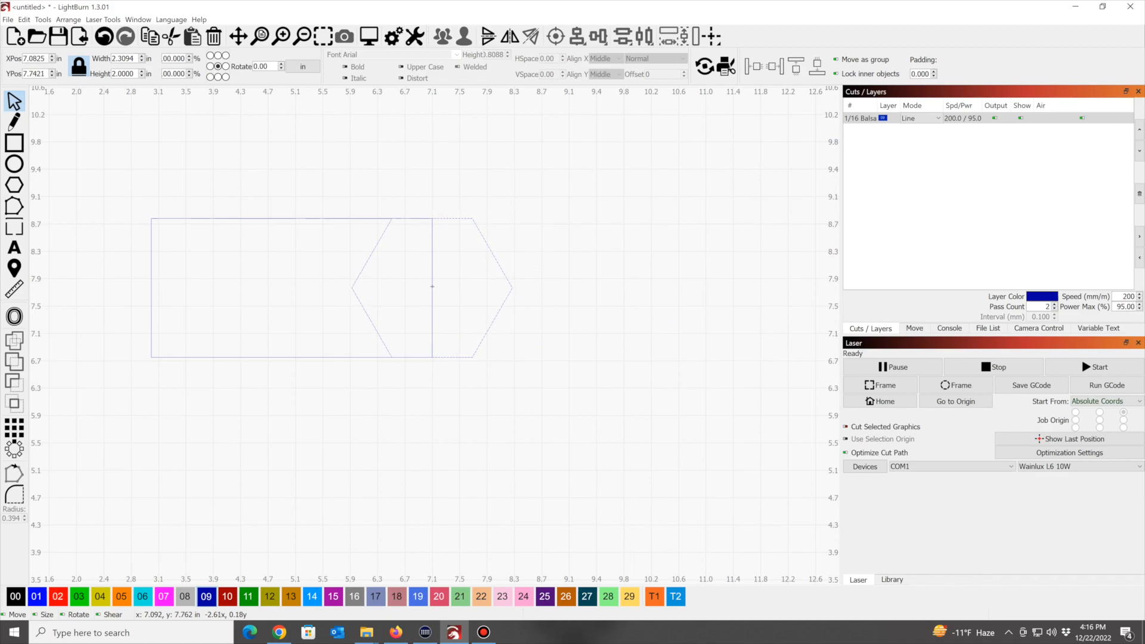
drag(432, 287, 433, 287)
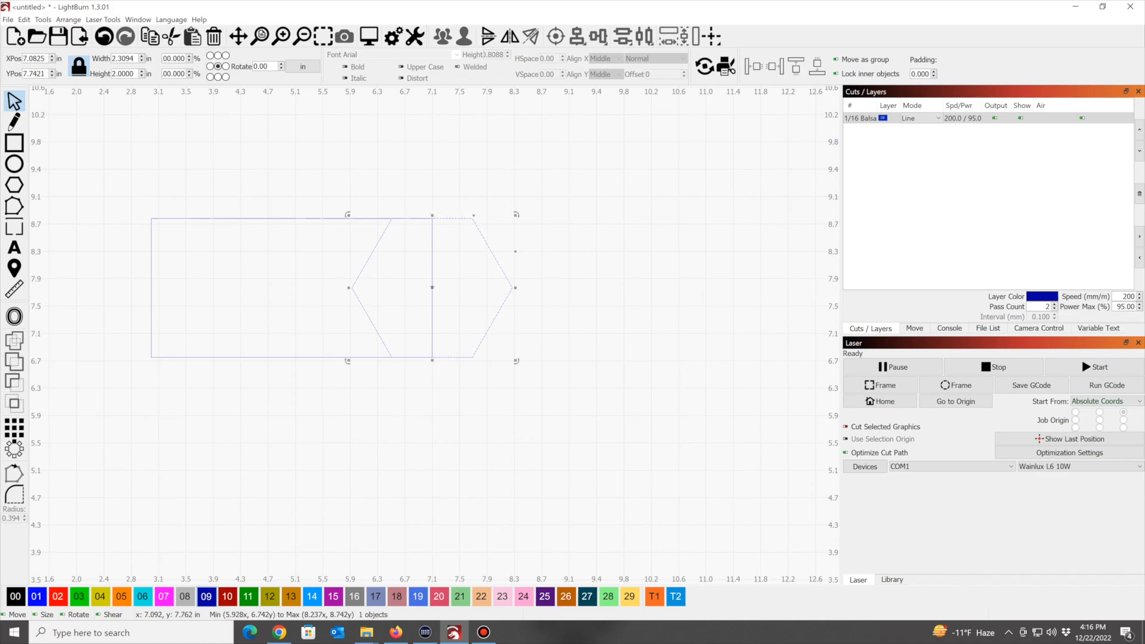
Weld the overlapping rectangle and hexagon into a single pointed tag outline
click(614, 267)
drag(126, 179, 595, 410)
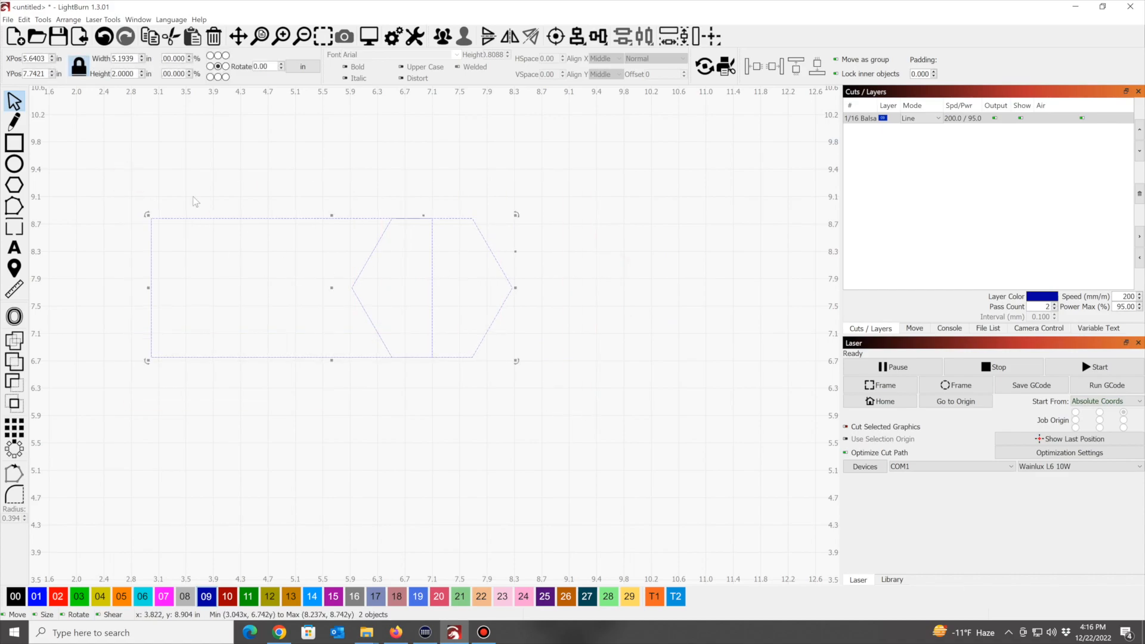
click(43, 19)
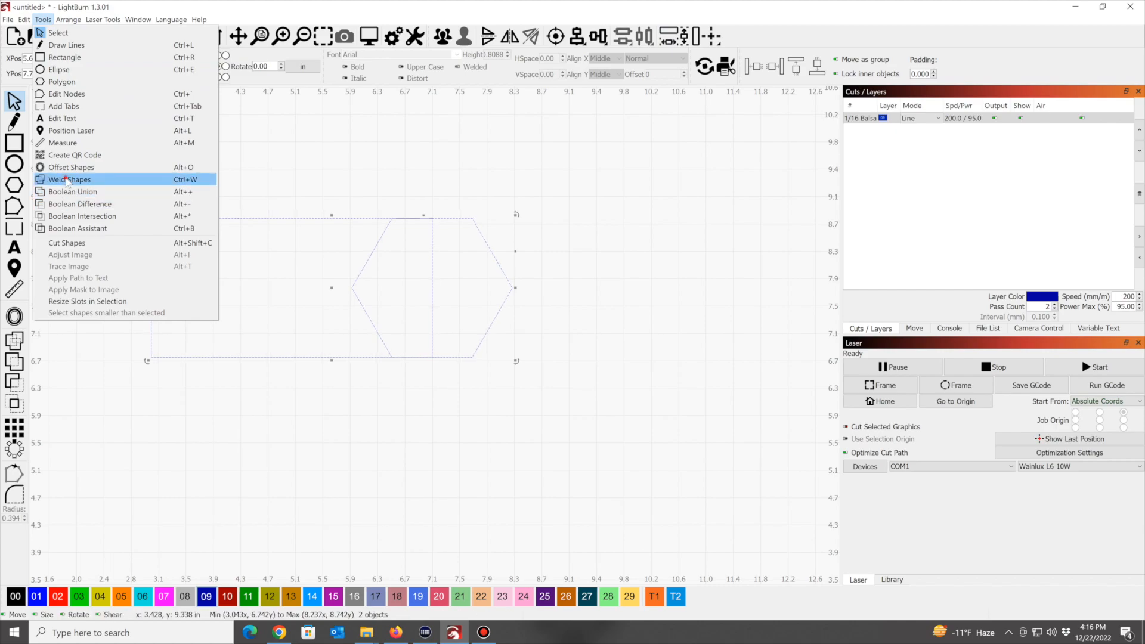
click(64, 204)
scroll(442, 256, down, 2)
scroll(383, 263, up, 3)
scroll(421, 271, down, 1)
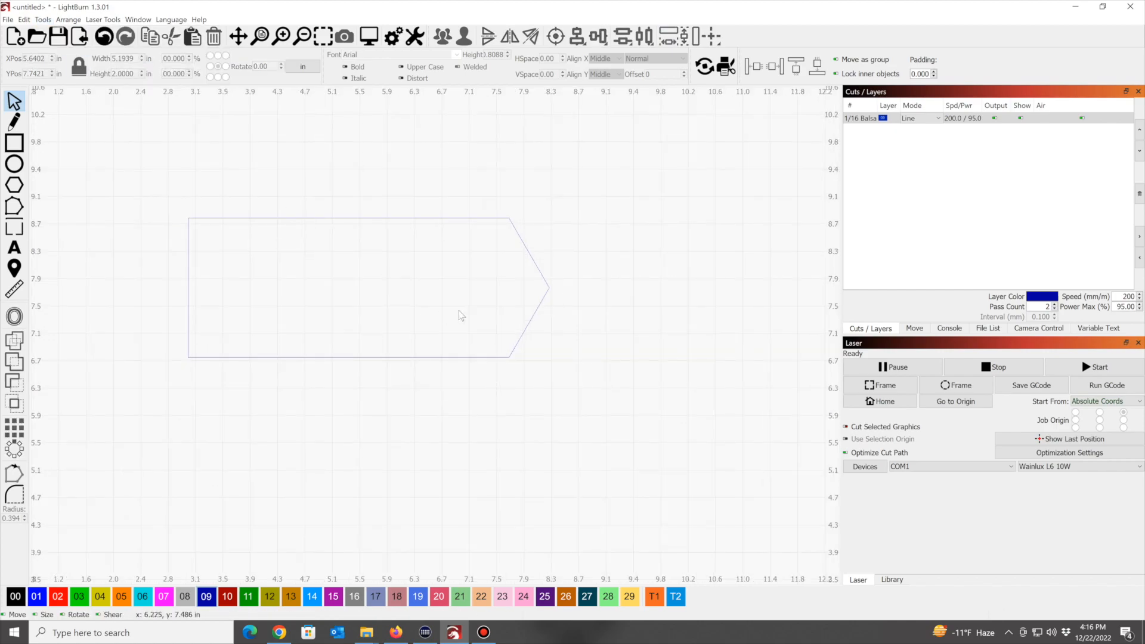
Draw a hole circle about 0.39 in in diameter inside the tag's pointed end
click(15, 164)
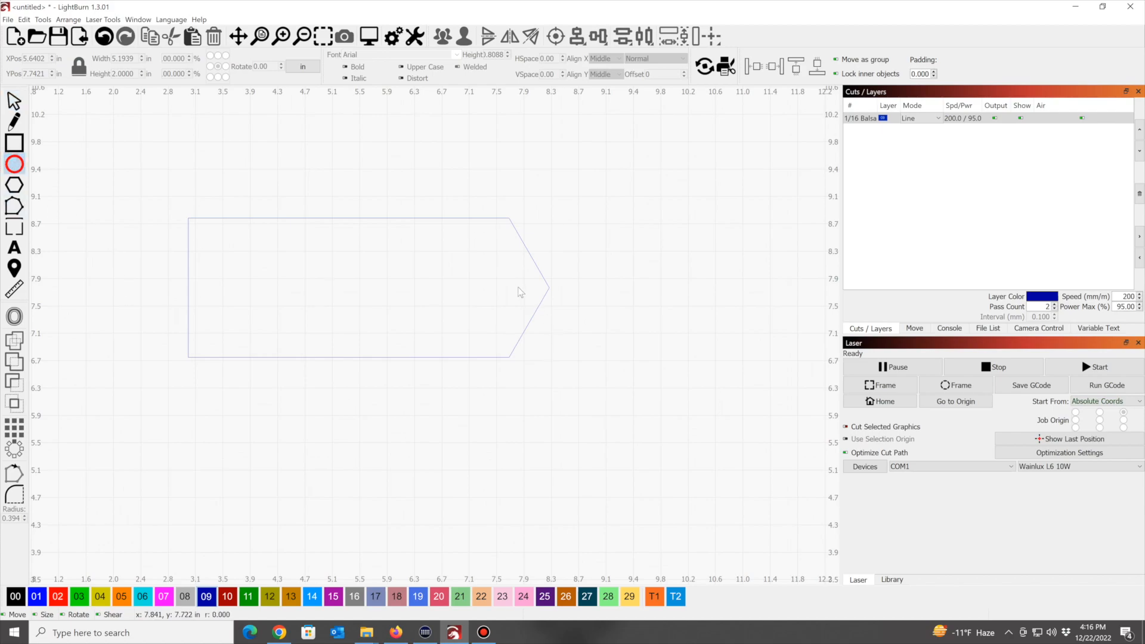
drag(506, 278, 535, 305)
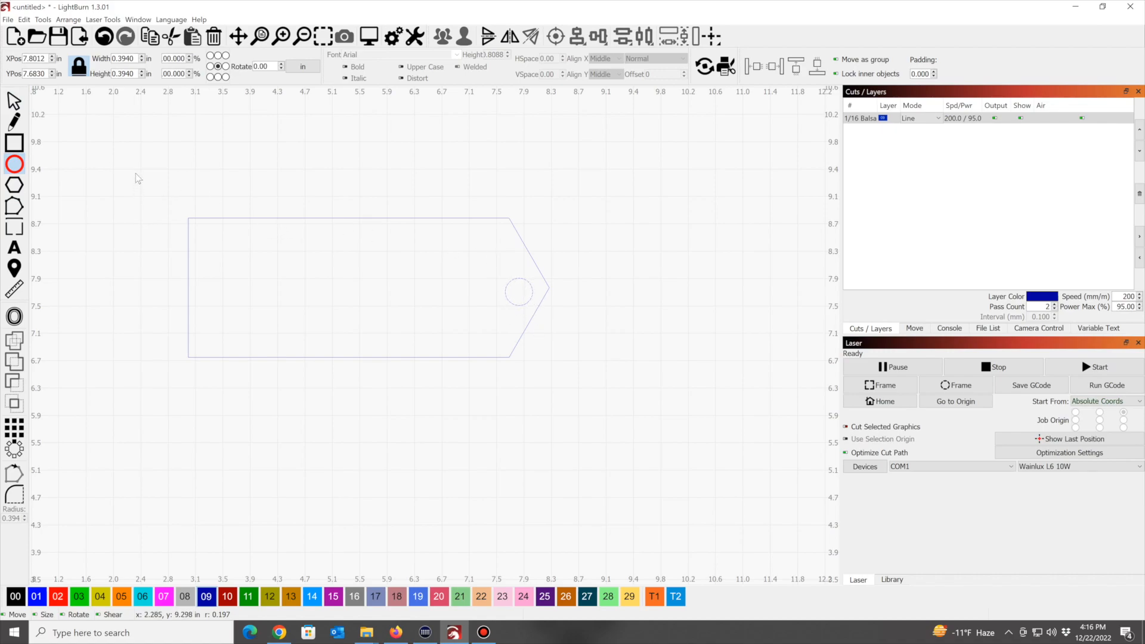
click(14, 102)
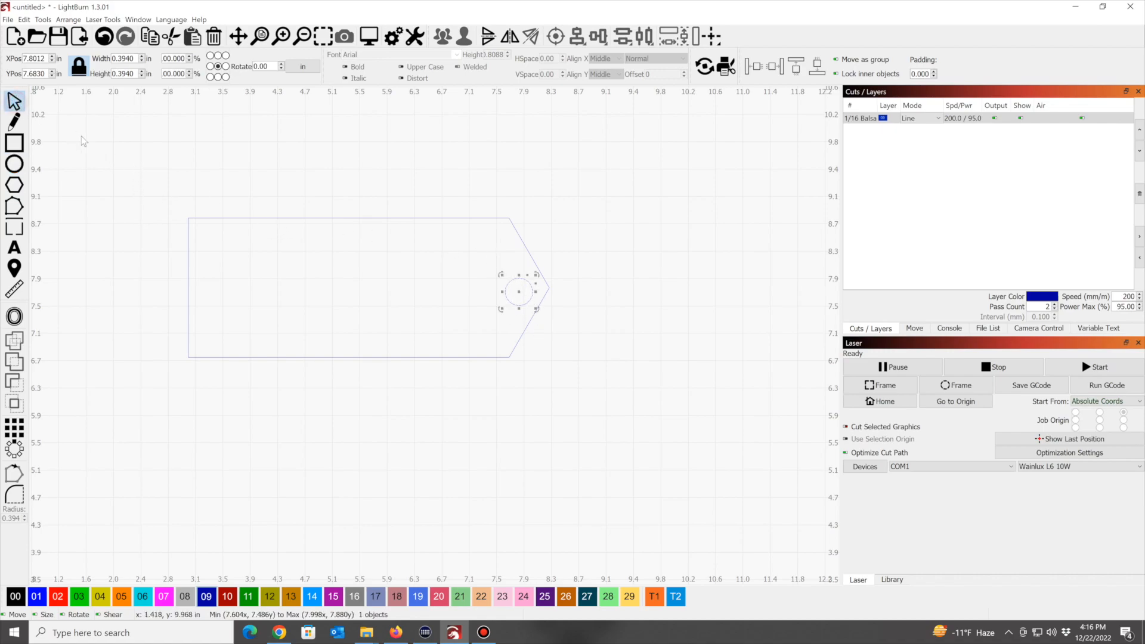
Align the tag outline and the hole circle vertically on a common centerline
drag(88, 140, 653, 423)
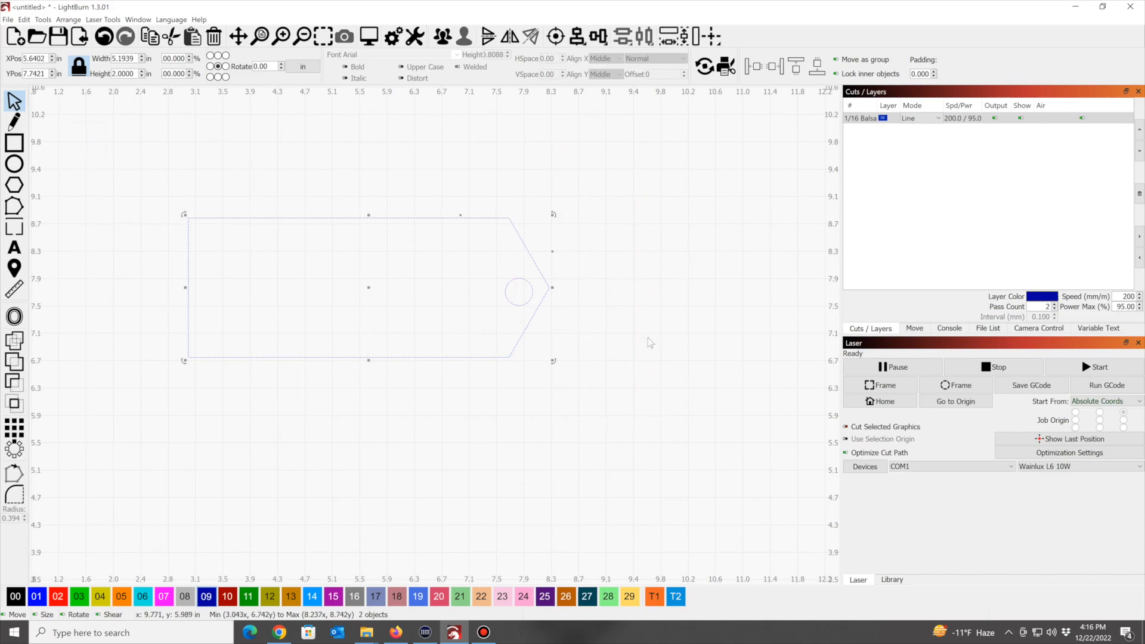
click(606, 42)
click(617, 57)
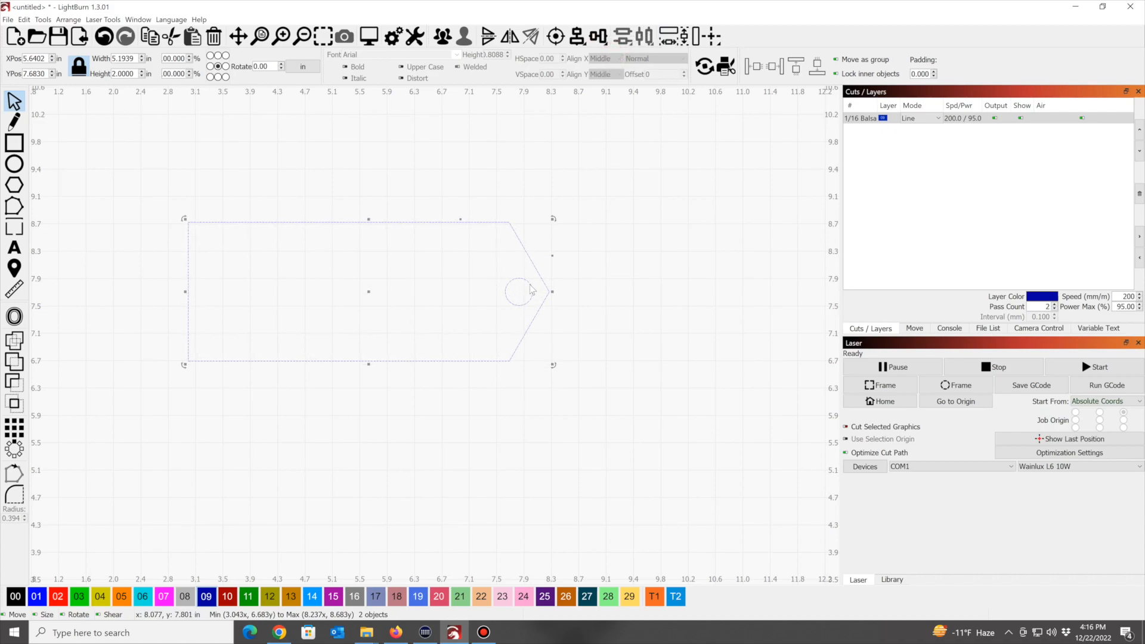
click(405, 351)
scroll(372, 311, up, 2)
scroll(373, 311, down, 2)
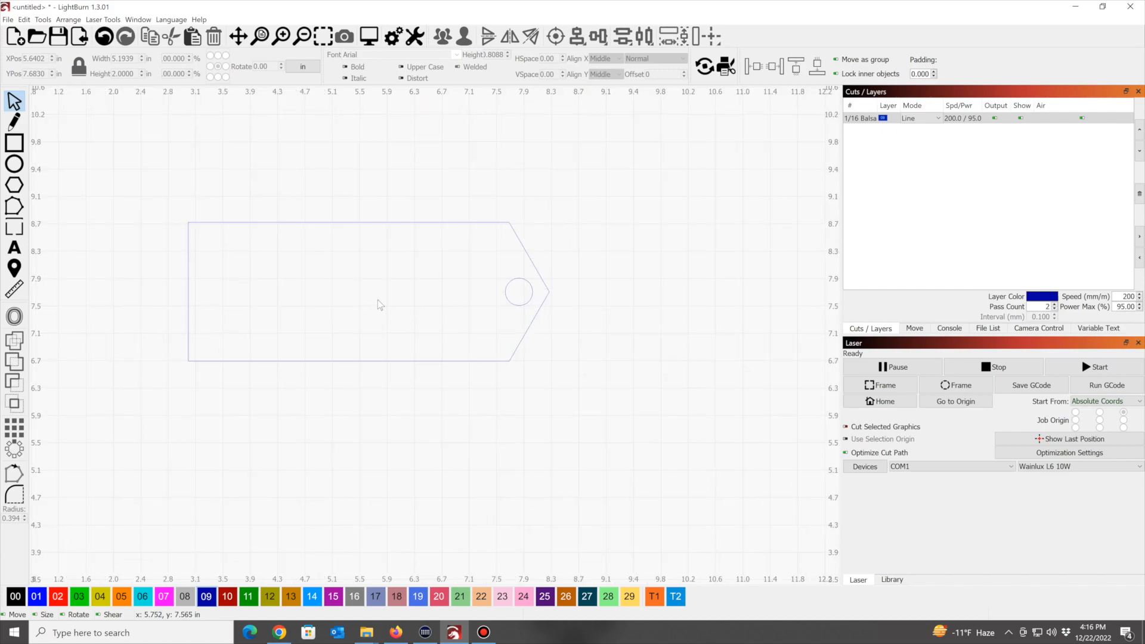
scroll(379, 304, down, 1)
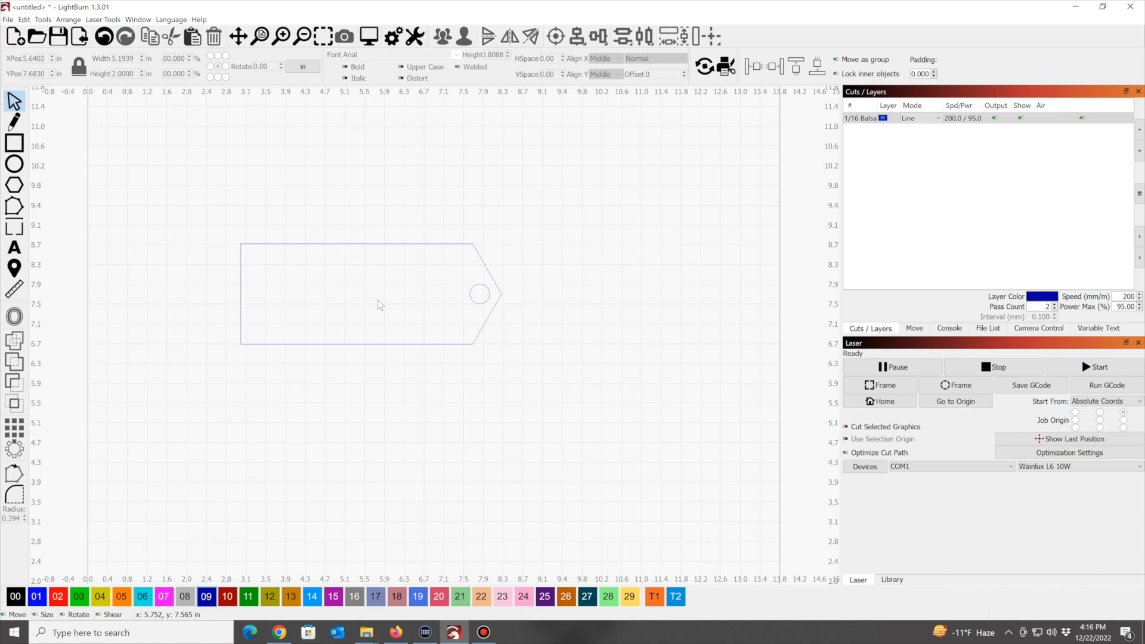
scroll(474, 293, up, 1)
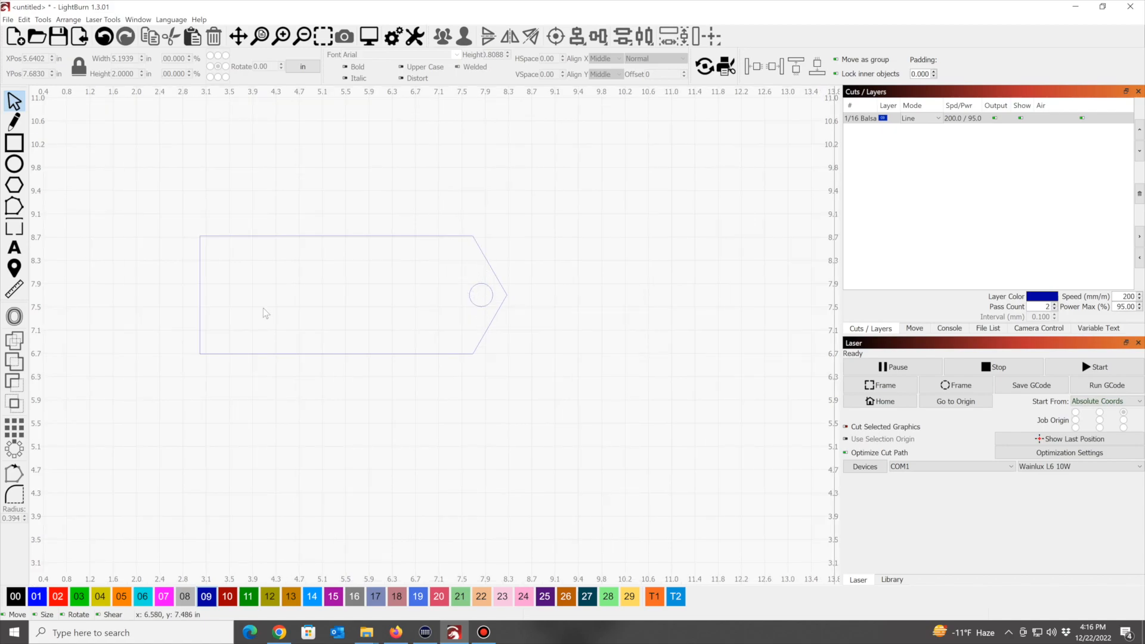
Add a person's first name as text inside the tag and move it toward the middle
key(t)
click(243, 292)
text(Jo)
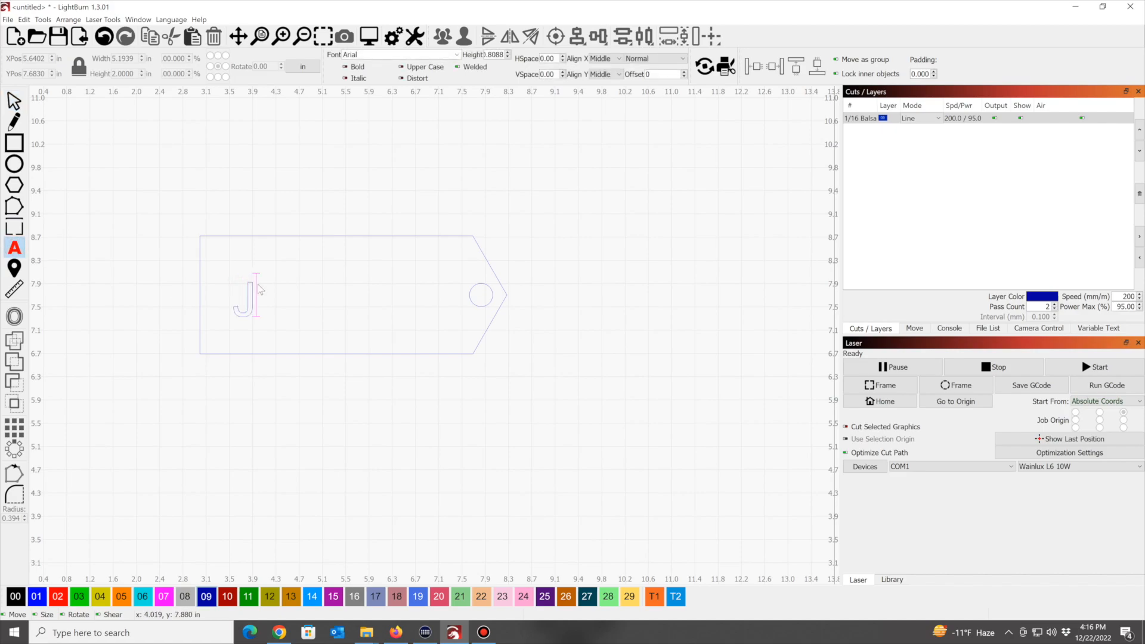
text(hn)
key(Escape)
drag(243, 298, 324, 294)
click(439, 306)
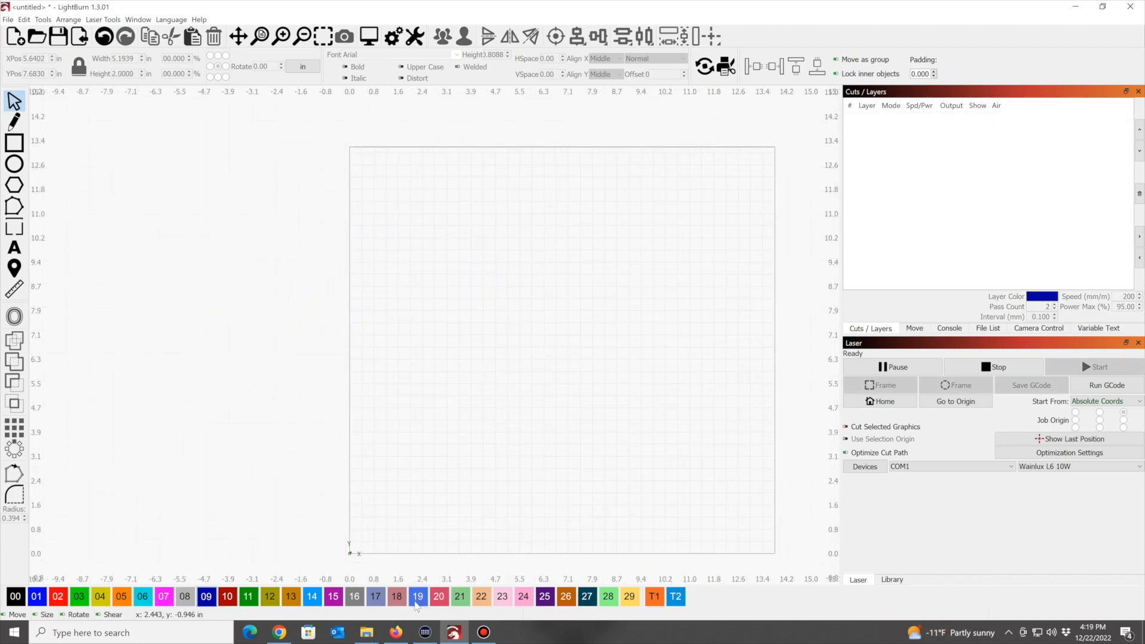
Switch to Firefox and compare the Personal and Commercial license prices of the free Christmas Tag SVG, ending on Personal
click(396, 638)
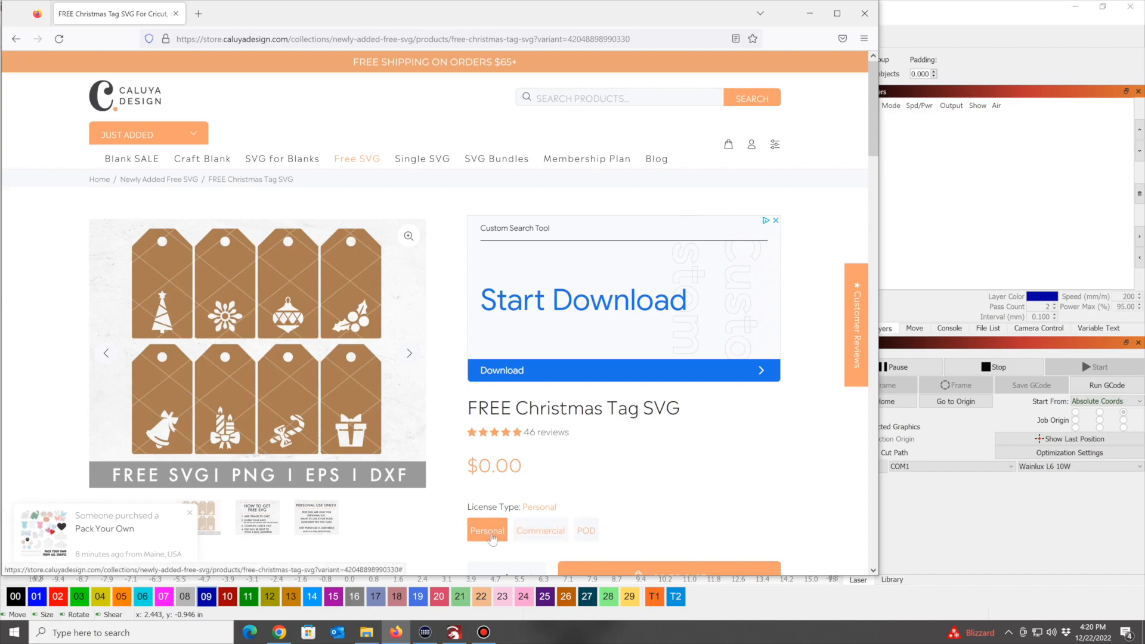
click(540, 530)
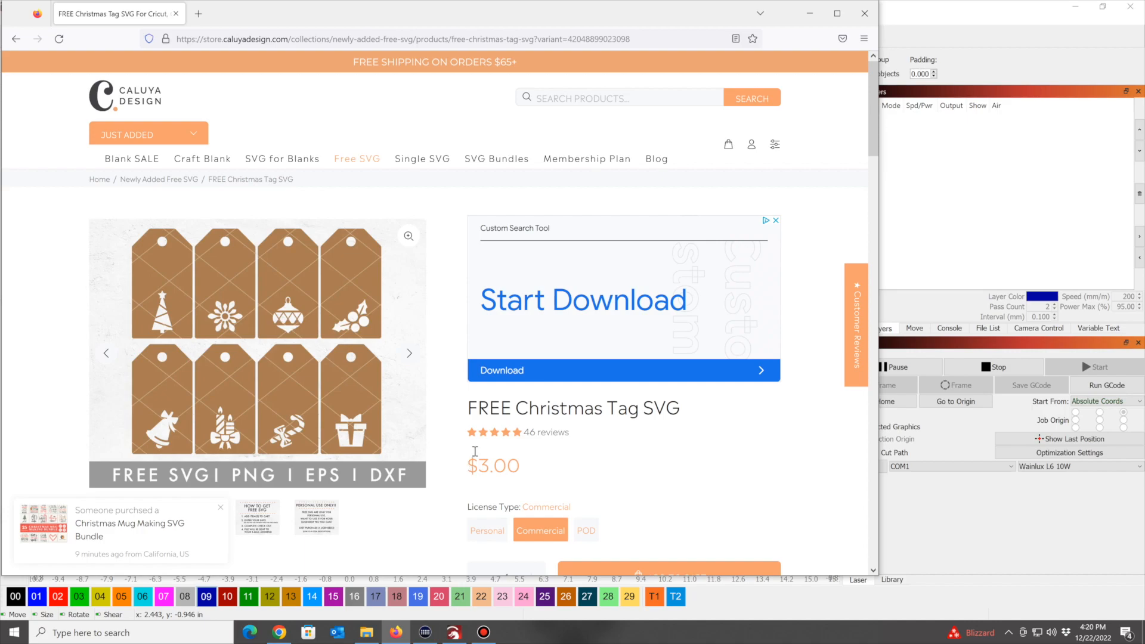
click(488, 532)
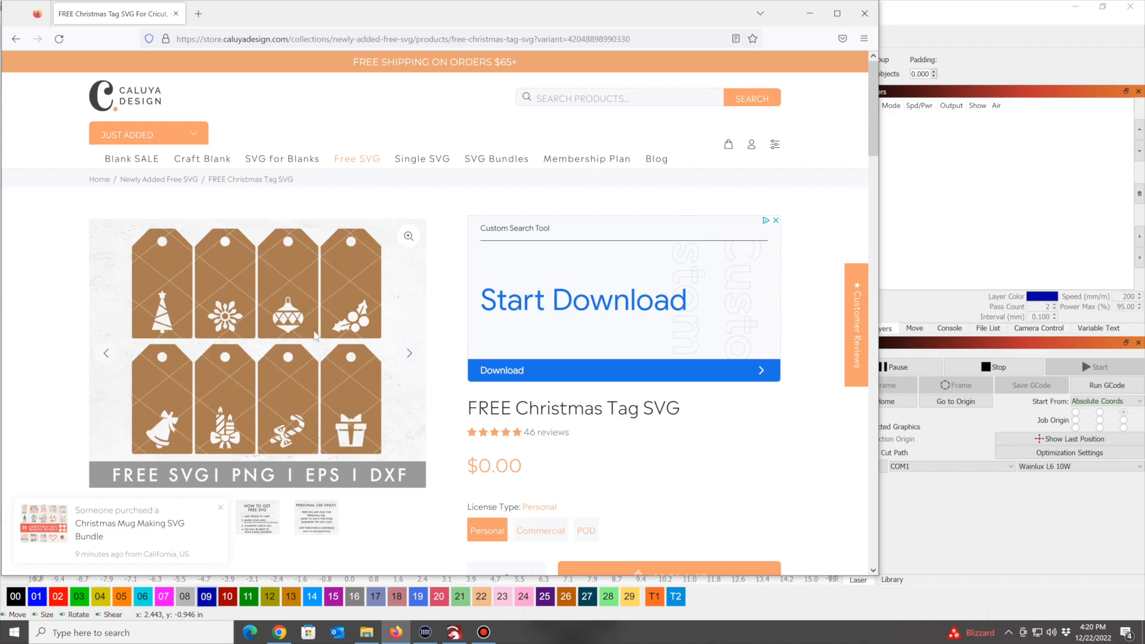
click(810, 19)
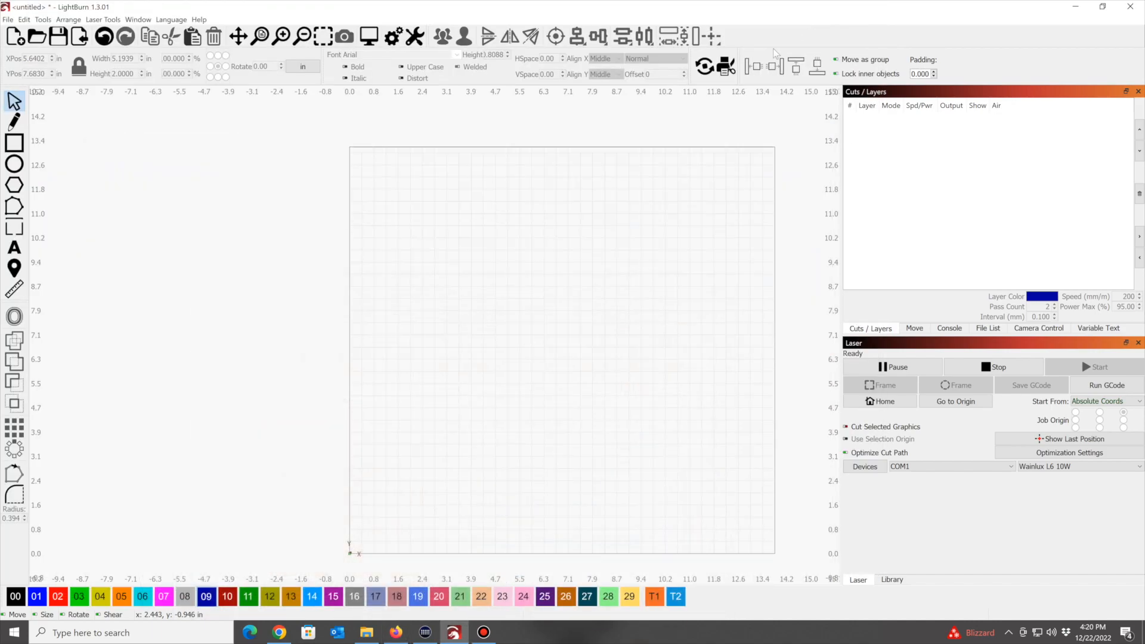
Import the Christmas Tags LightBurn file from the Christmas-Tag-SVG folder in Christmas Stuff
click(80, 36)
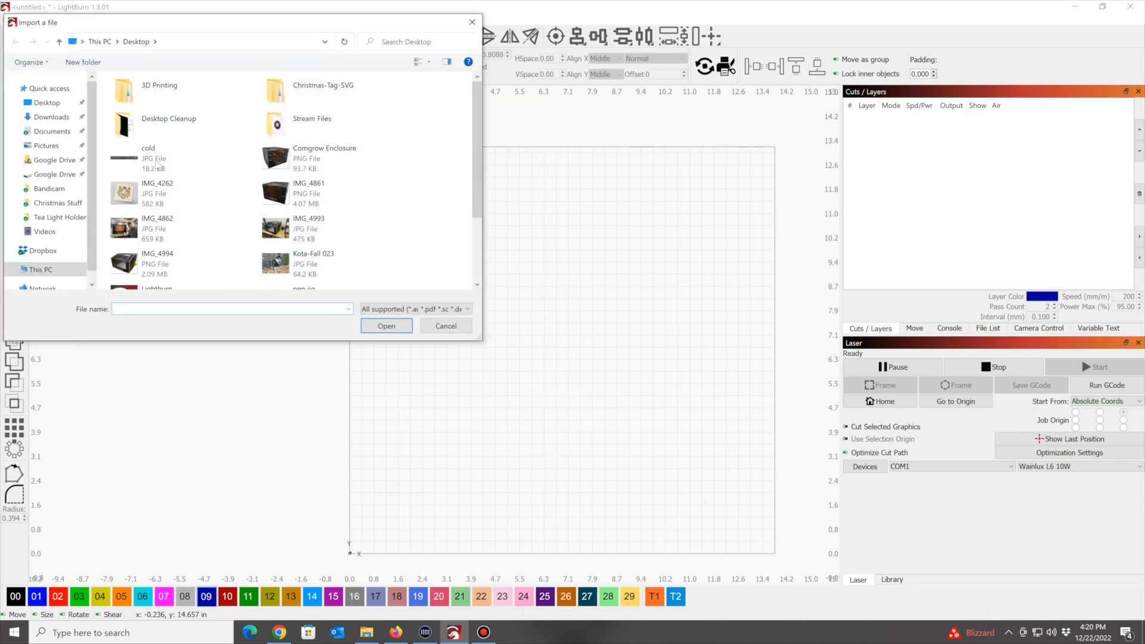
scroll(181, 152, down, 2)
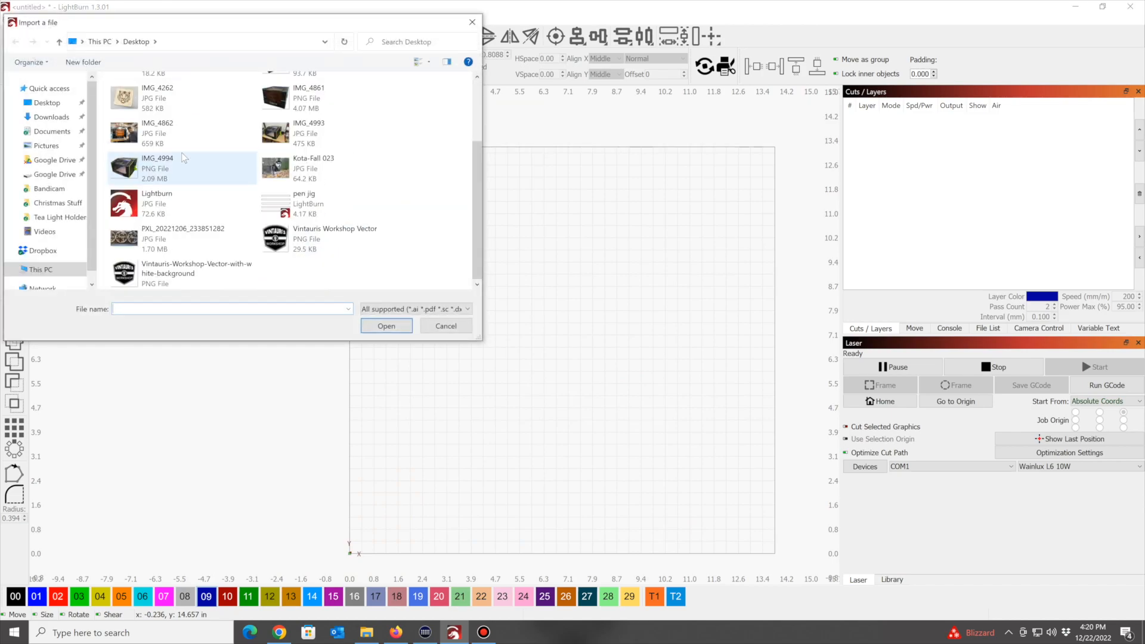
click(60, 203)
double_click(129, 98)
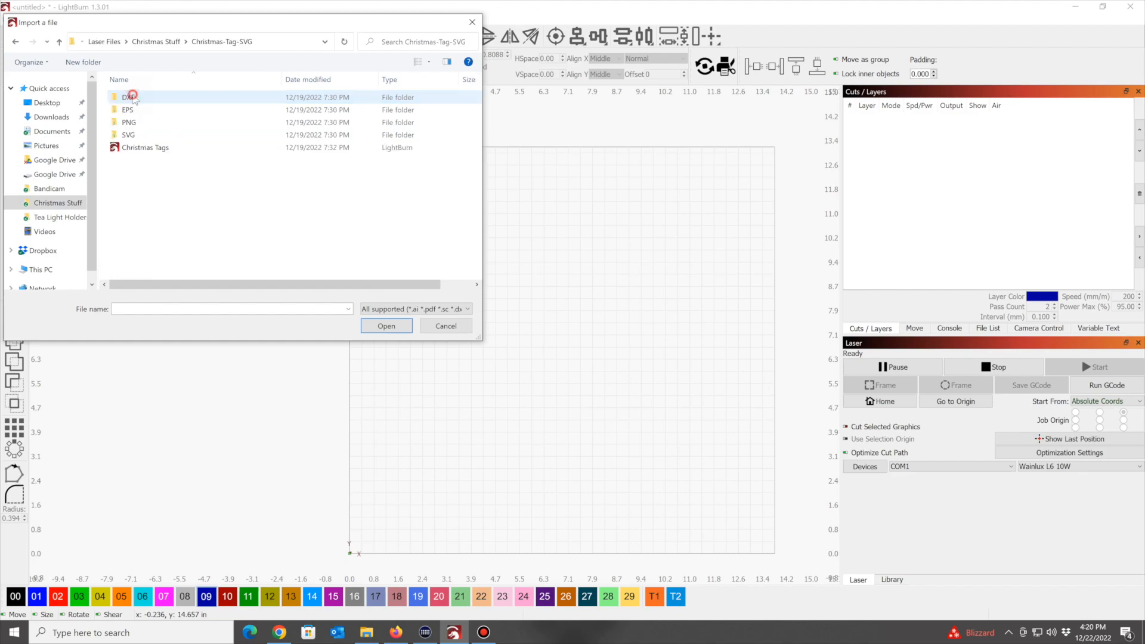
double_click(144, 147)
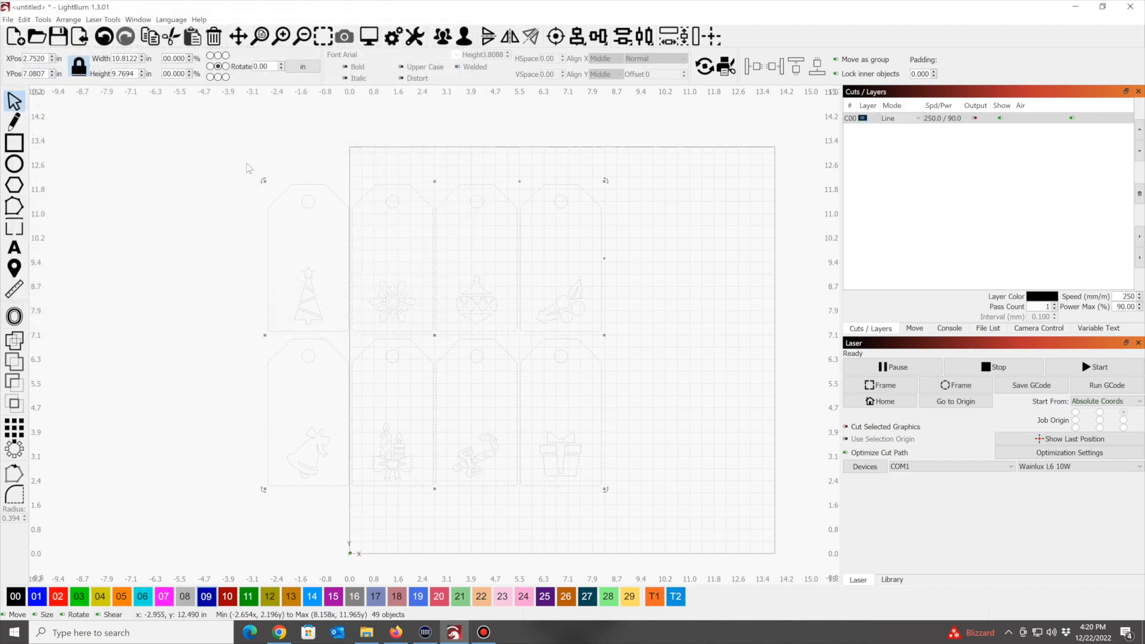
Move the whole set of imported tags so that it lies inside the laser's work area
click(215, 156)
drag(442, 284, 685, 505)
drag(438, 338, 564, 354)
click(753, 325)
Assign all the imported tags to the red layer 02 and deselect them
drag(370, 178, 762, 510)
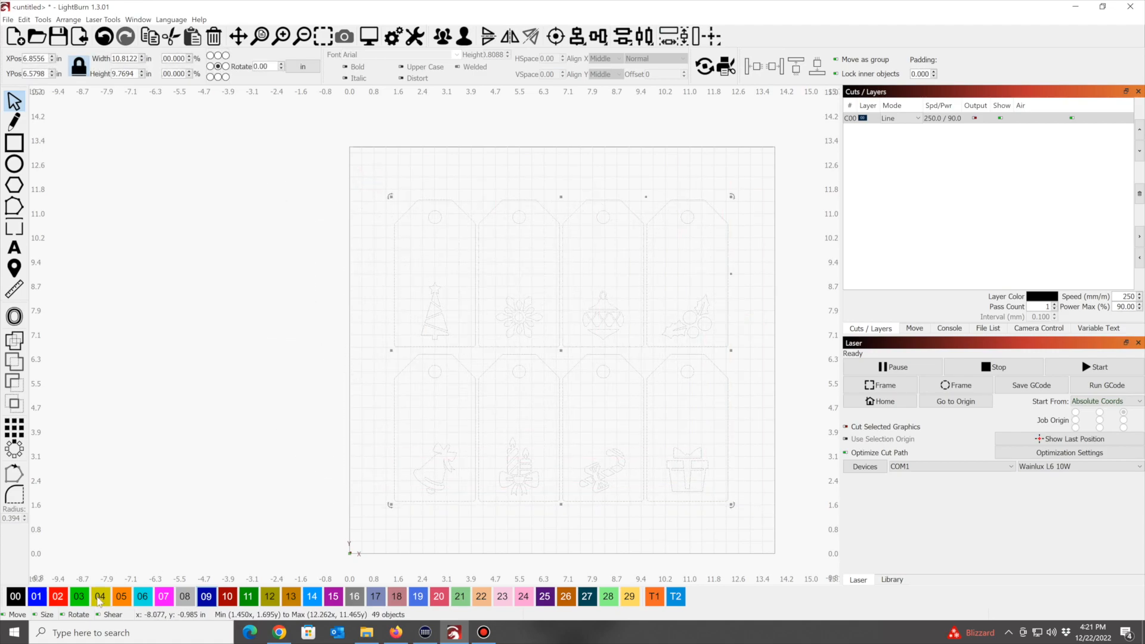
click(58, 597)
scroll(613, 349, up, 1)
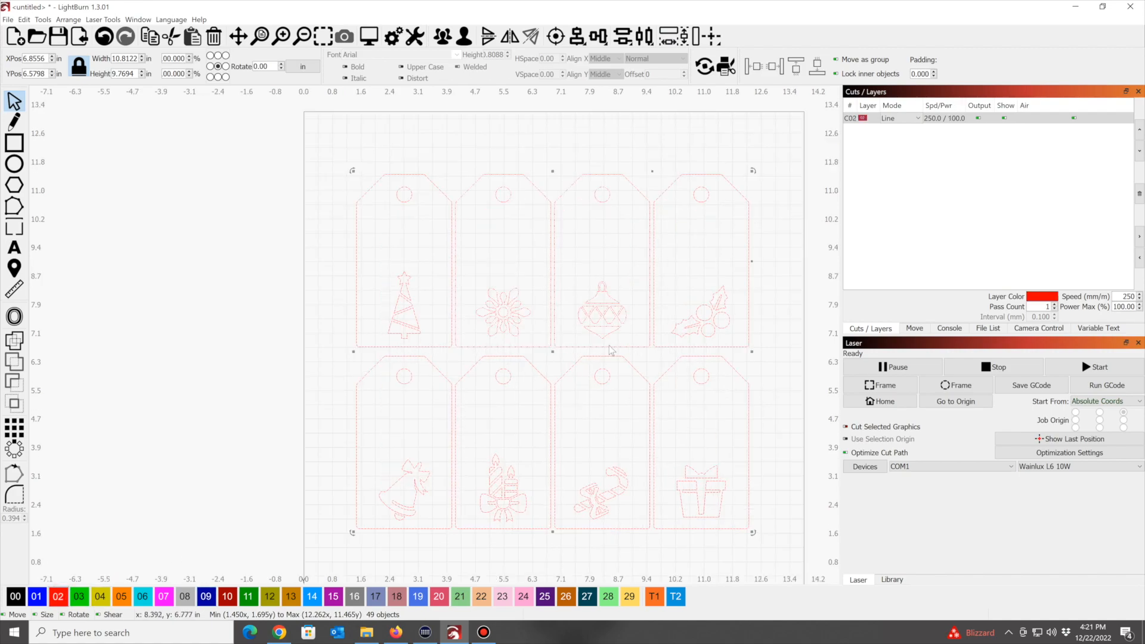
click(317, 344)
scroll(554, 337, up, 1)
scroll(467, 312, down, 1)
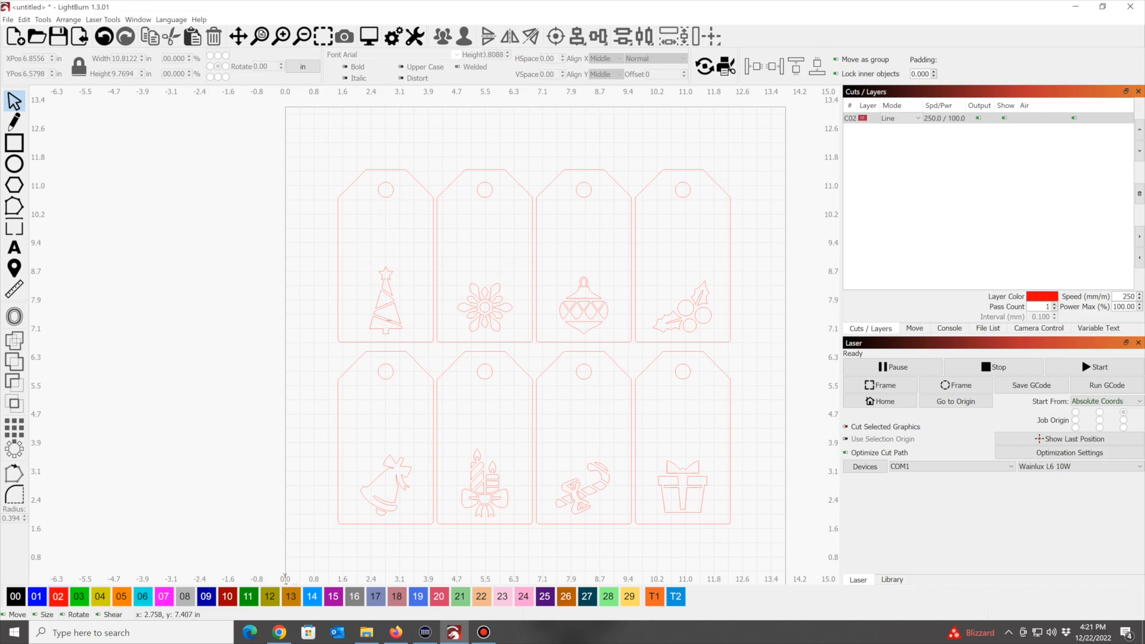
scroll(389, 287, up, 1)
scroll(364, 257, down, 1)
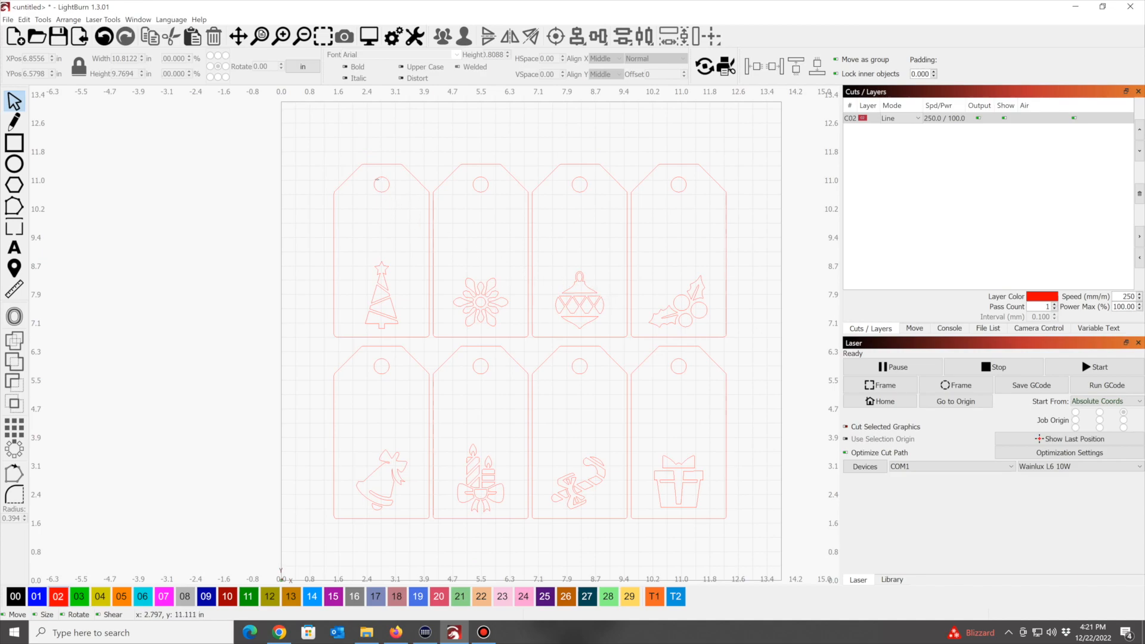
Select all the imported tags together and ungroup them
click(372, 249)
right_click(377, 270)
click(364, 166)
drag(310, 133, 703, 500)
drag(762, 563, 761, 562)
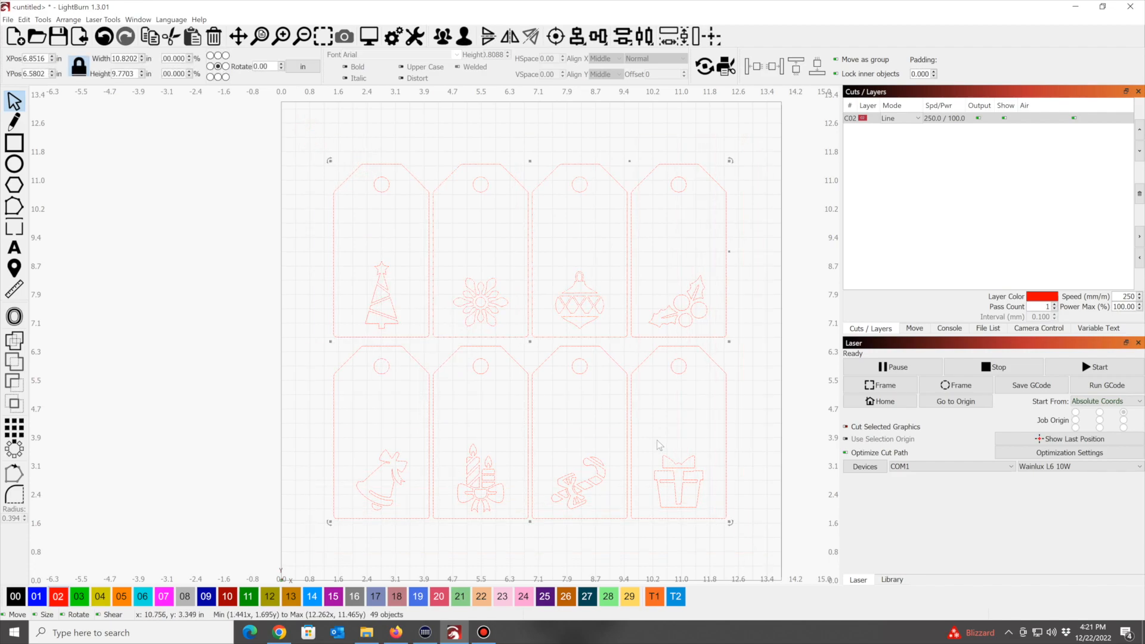
right_click(664, 463)
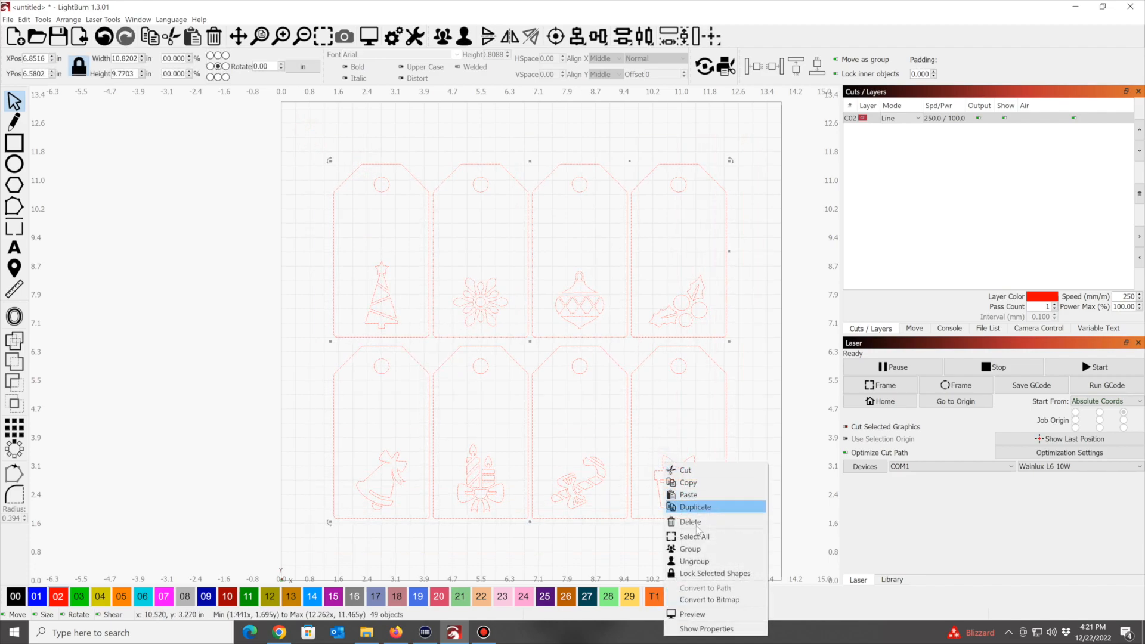
click(701, 571)
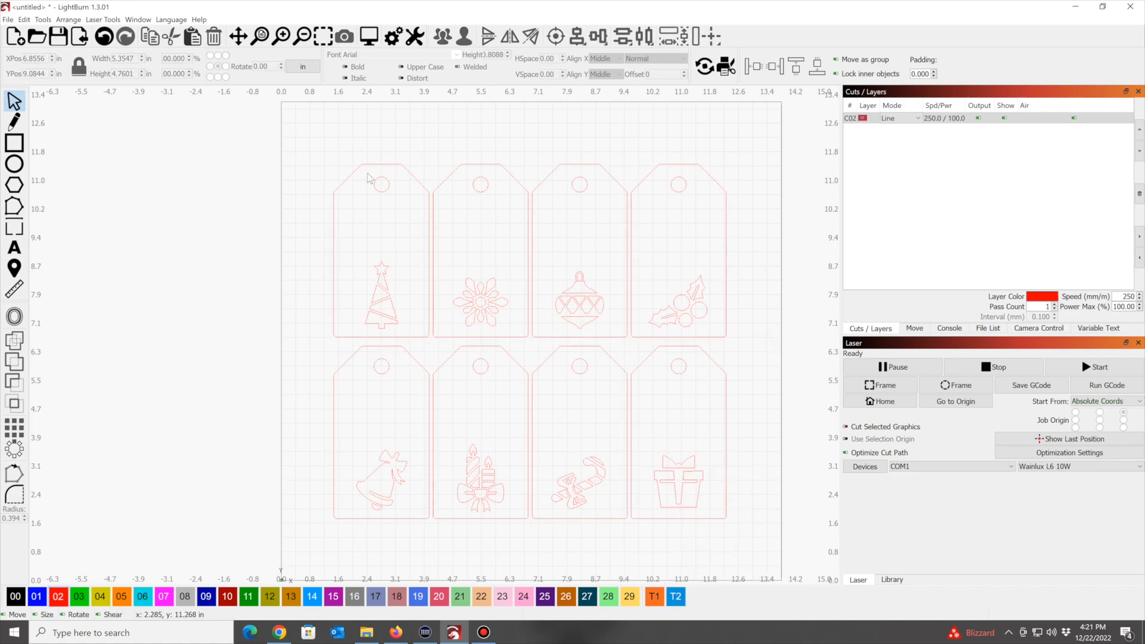
Assign only the Christmas tree on the first tag to the blue fill layer 01 and deselect it
drag(356, 251, 414, 340)
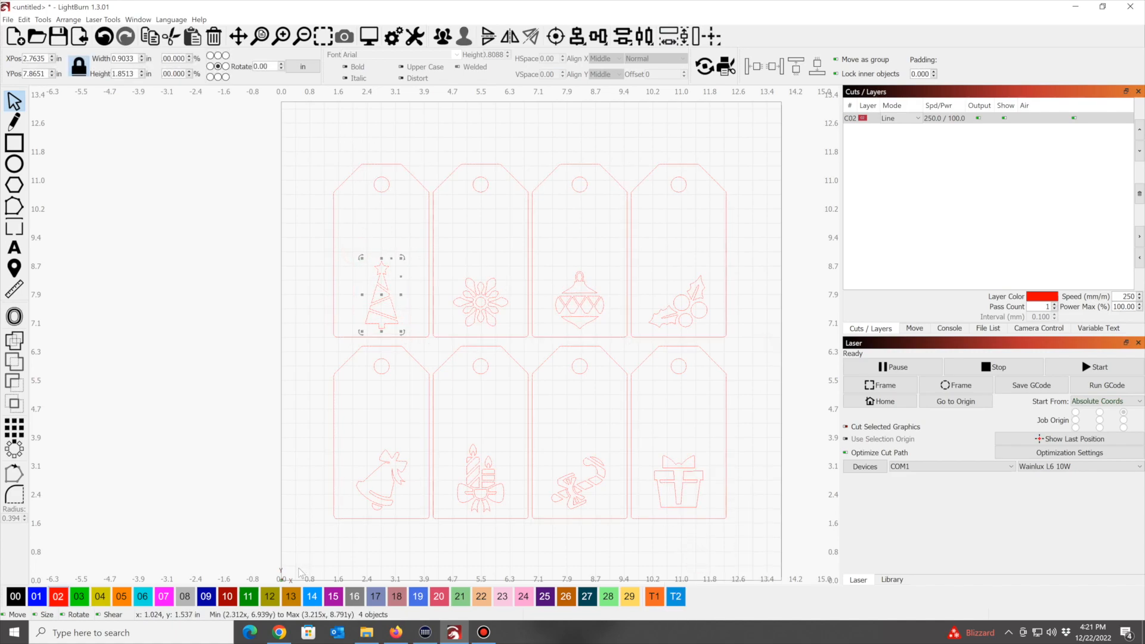
click(36, 597)
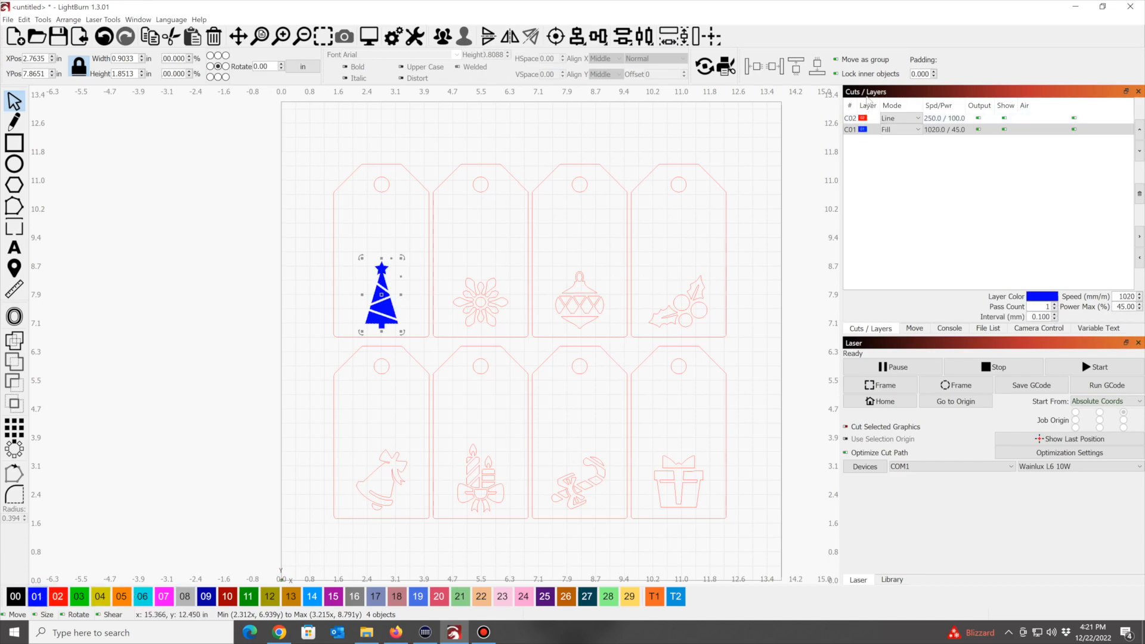
click(409, 272)
scroll(395, 295, up, 4)
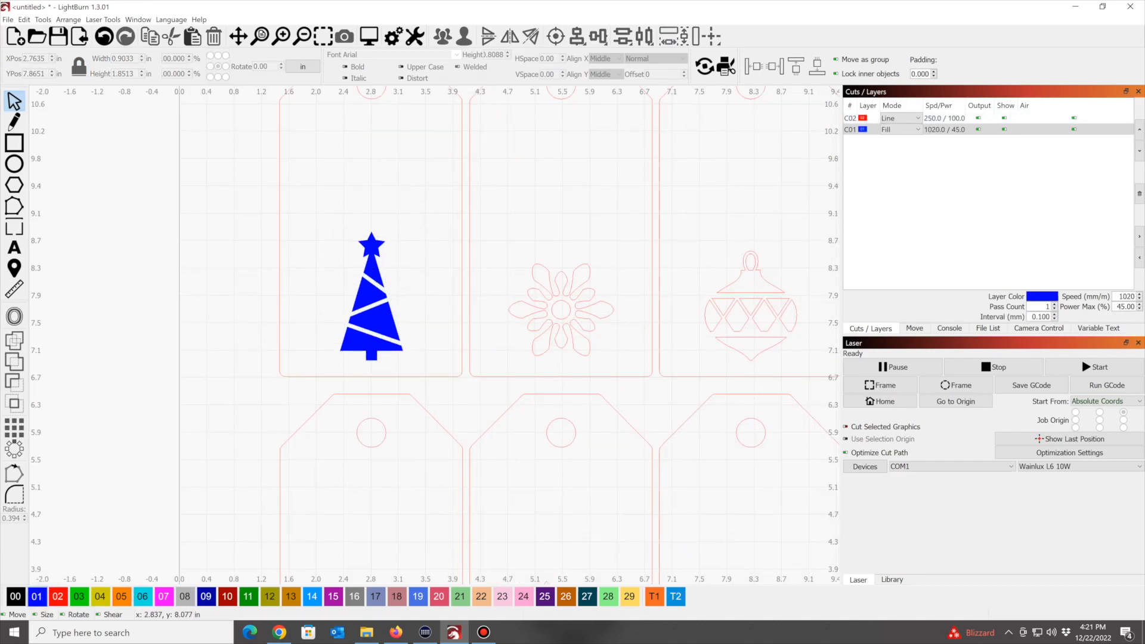
scroll(373, 283, down, 3)
scroll(360, 271, down, 2)
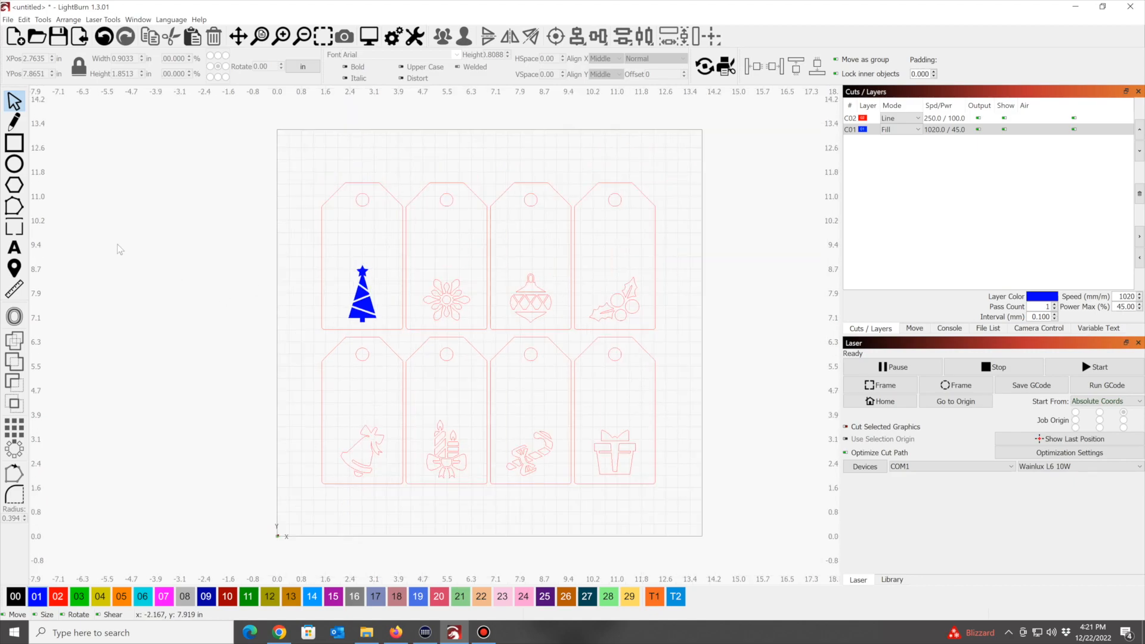
Add the recipient's first name above the tree on the first tag in the Ananda Black Personal Use font
click(18, 247)
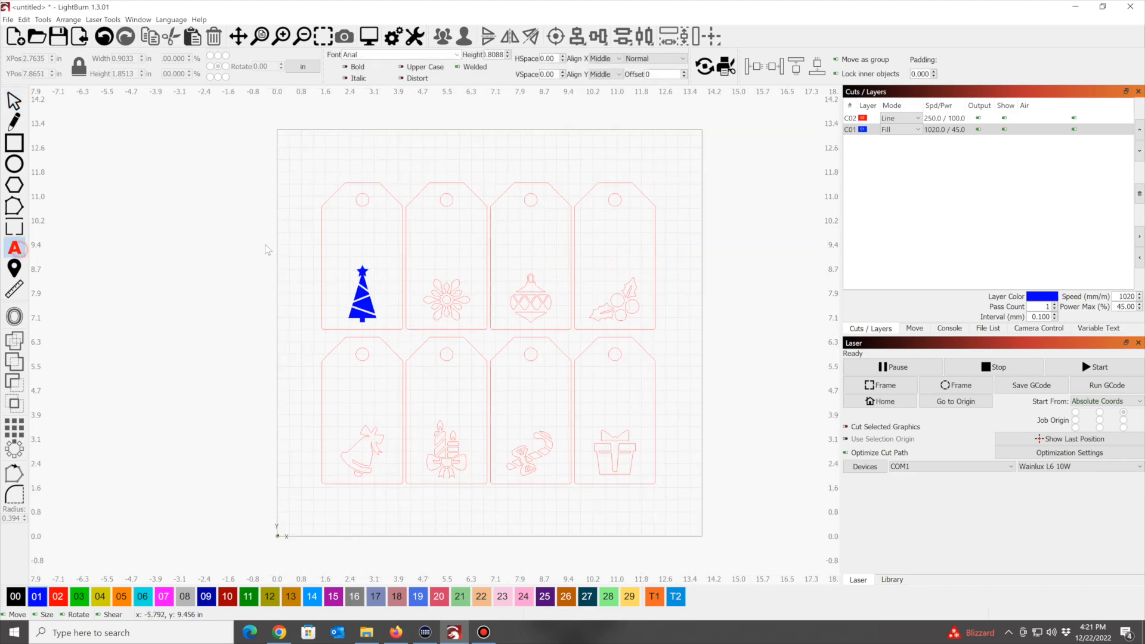
click(329, 236)
text(John)
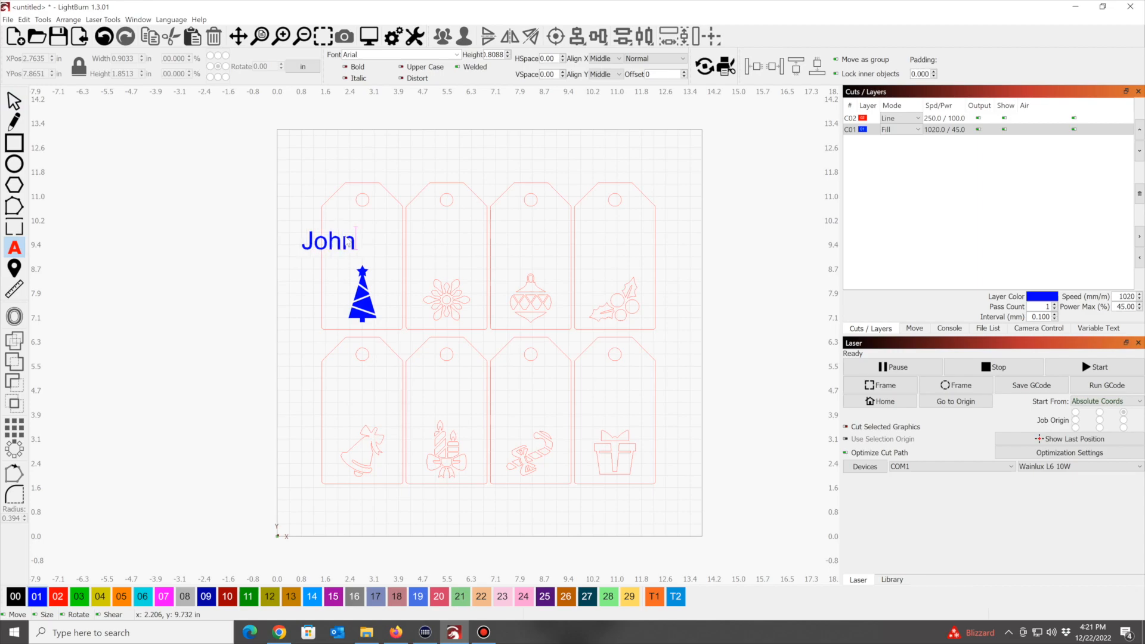
click(15, 101)
drag(324, 243, 354, 240)
click(454, 53)
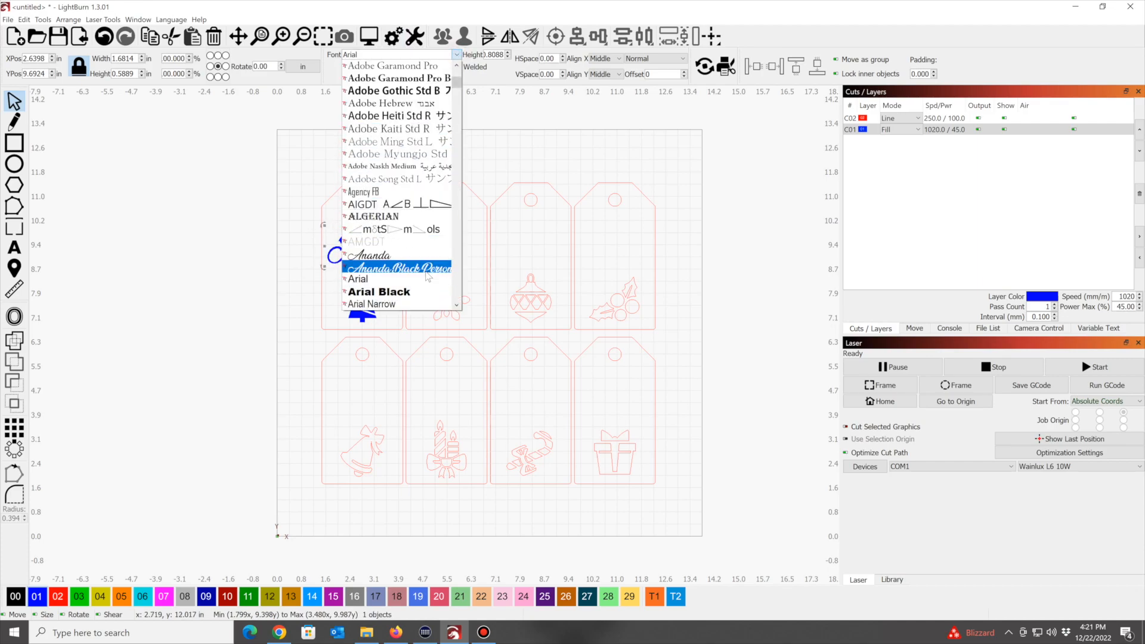
click(425, 268)
Tilt the name upward to the right and fit it above the tree at about 1.71 by 1.54 in
scroll(371, 234, up, 2)
scroll(371, 235, up, 2)
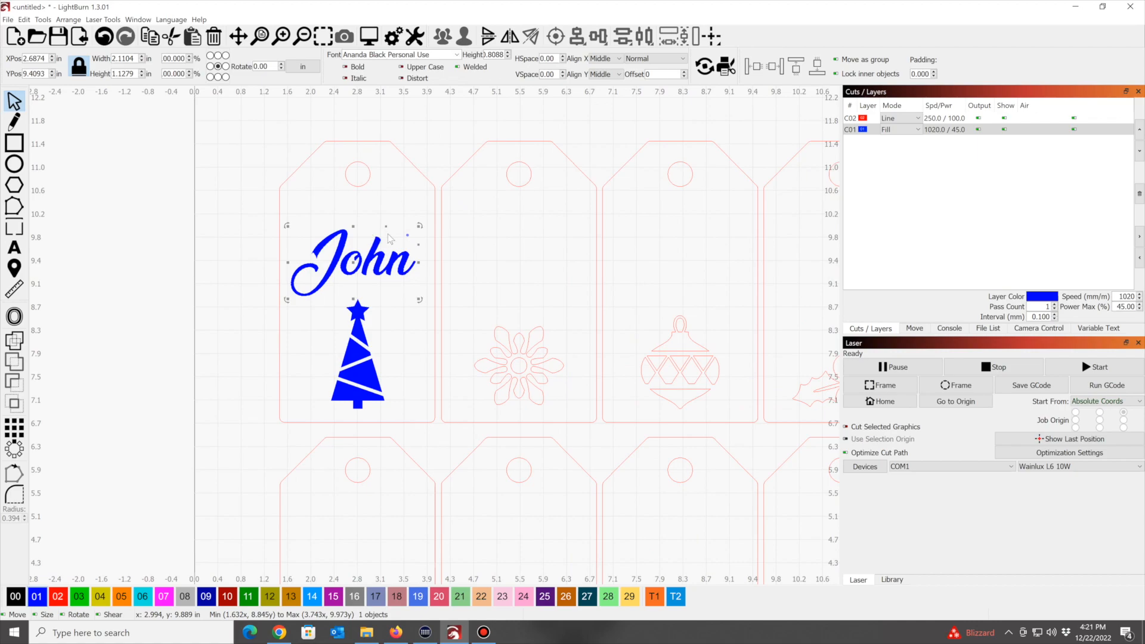
drag(421, 225, 387, 212)
drag(358, 273, 354, 259)
click(258, 259)
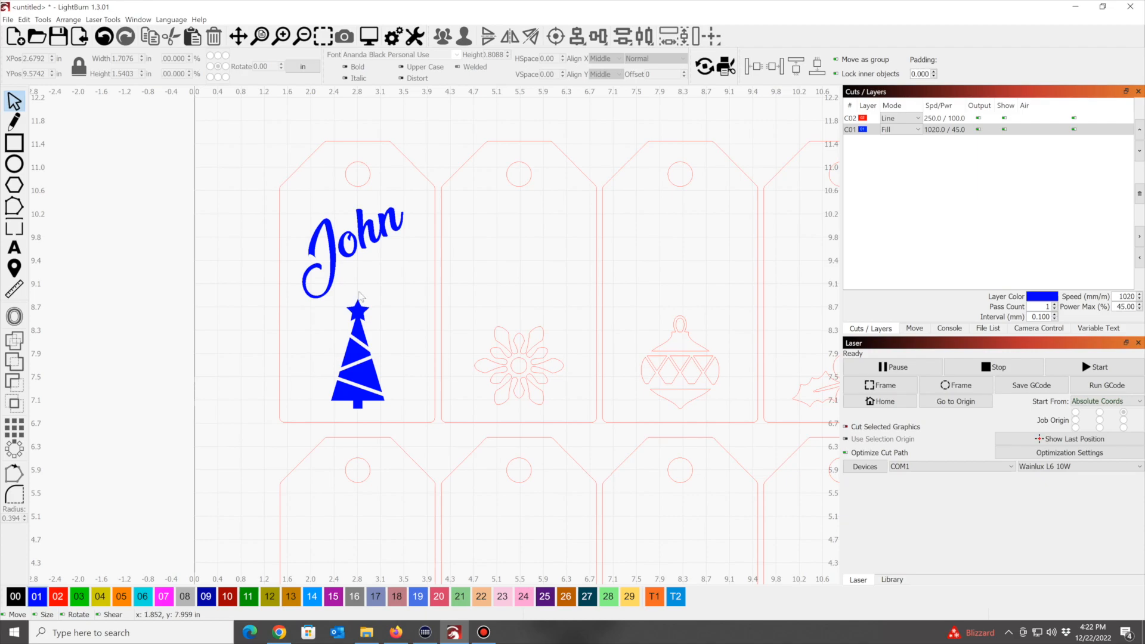
Delete the snowflake from the second tag in the upper row
scroll(279, 286, down, 2)
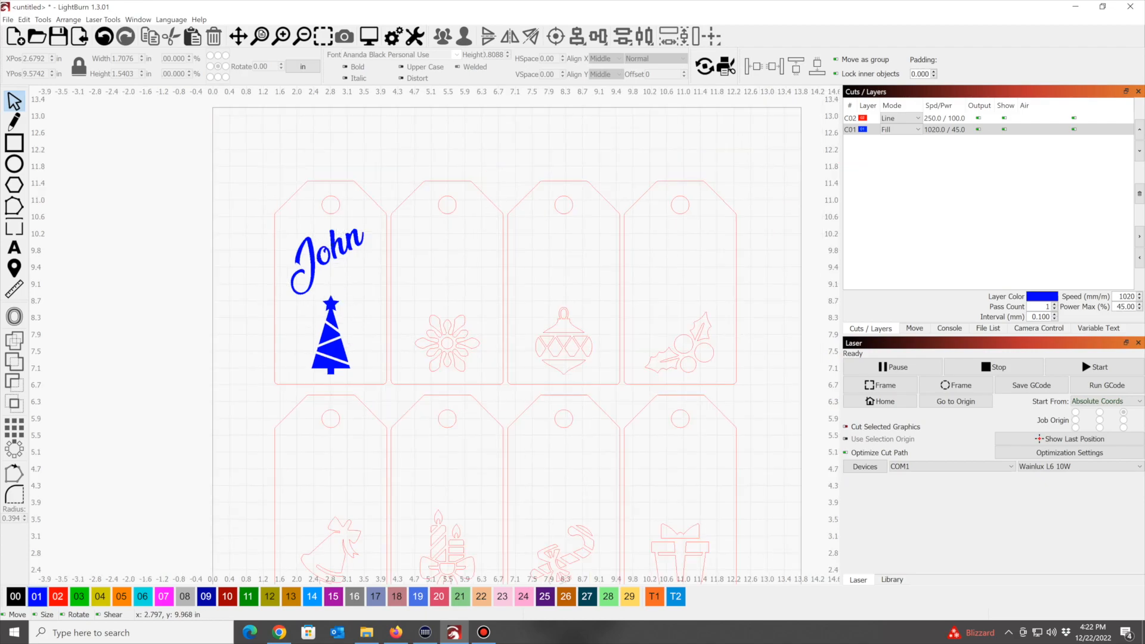
scroll(424, 302, up, 1)
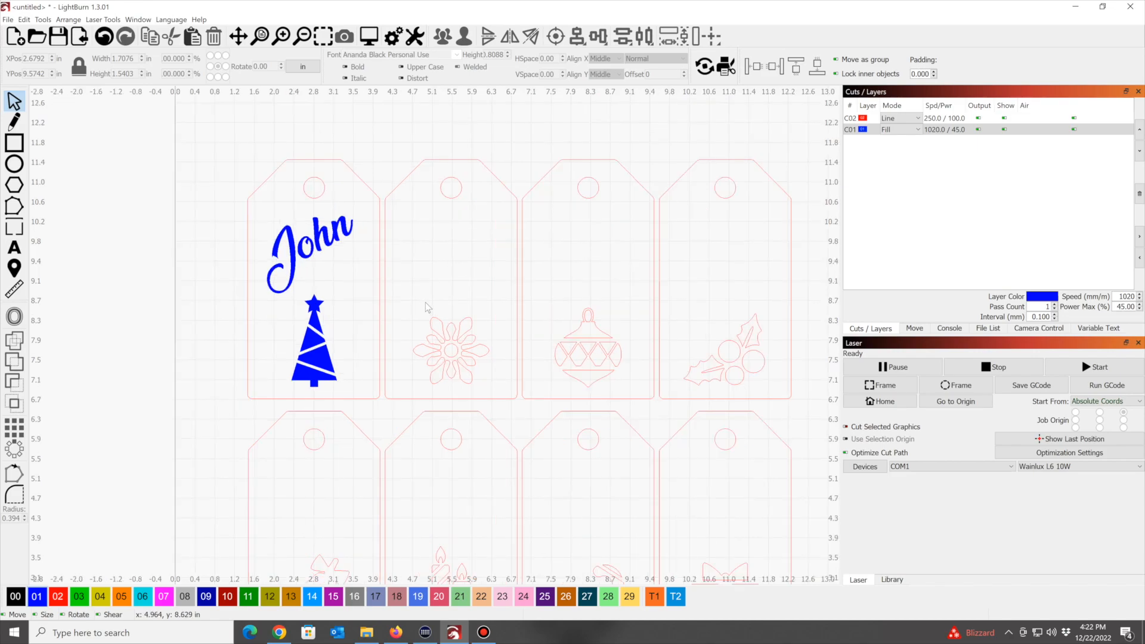
drag(390, 291, 500, 387)
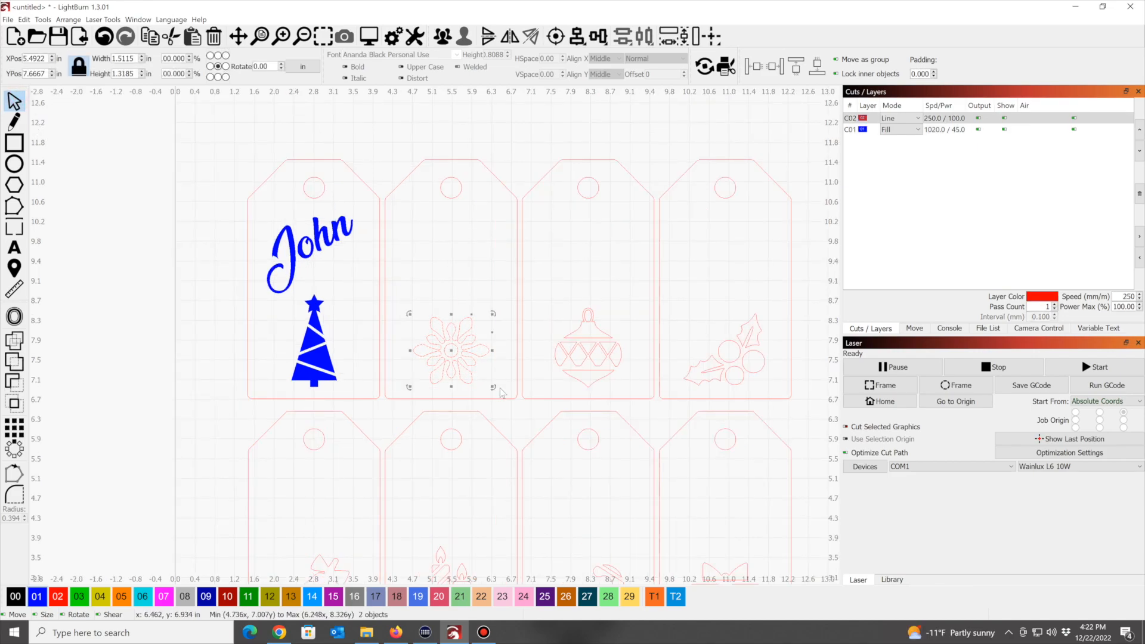
key(Delete)
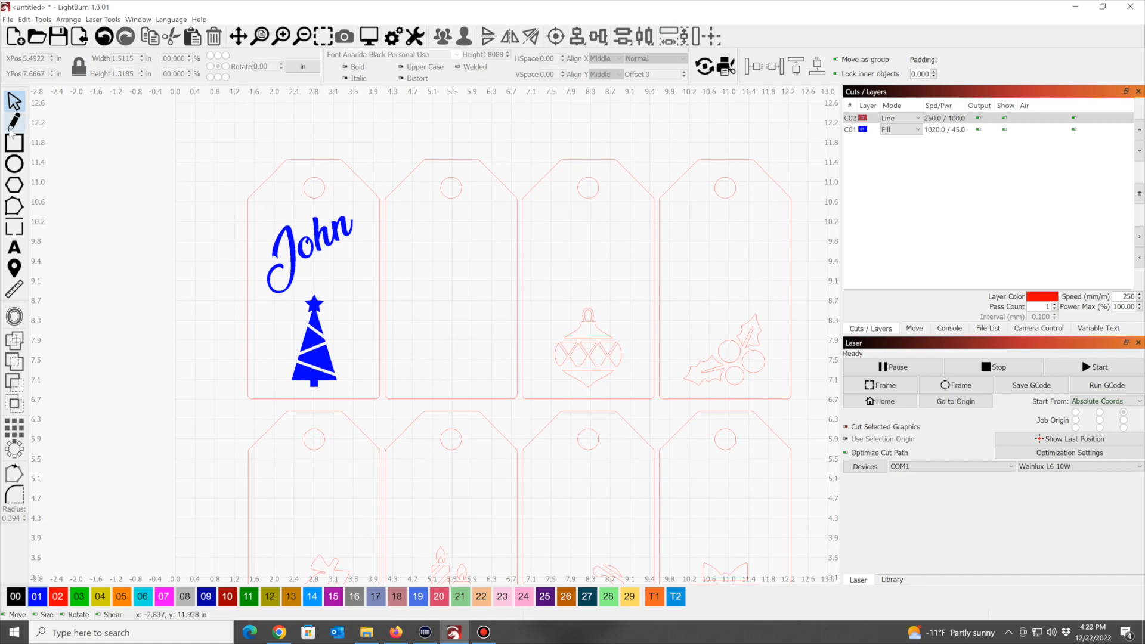
Add the text "$150" in the Arial Black font on the second tag
click(15, 247)
click(420, 260)
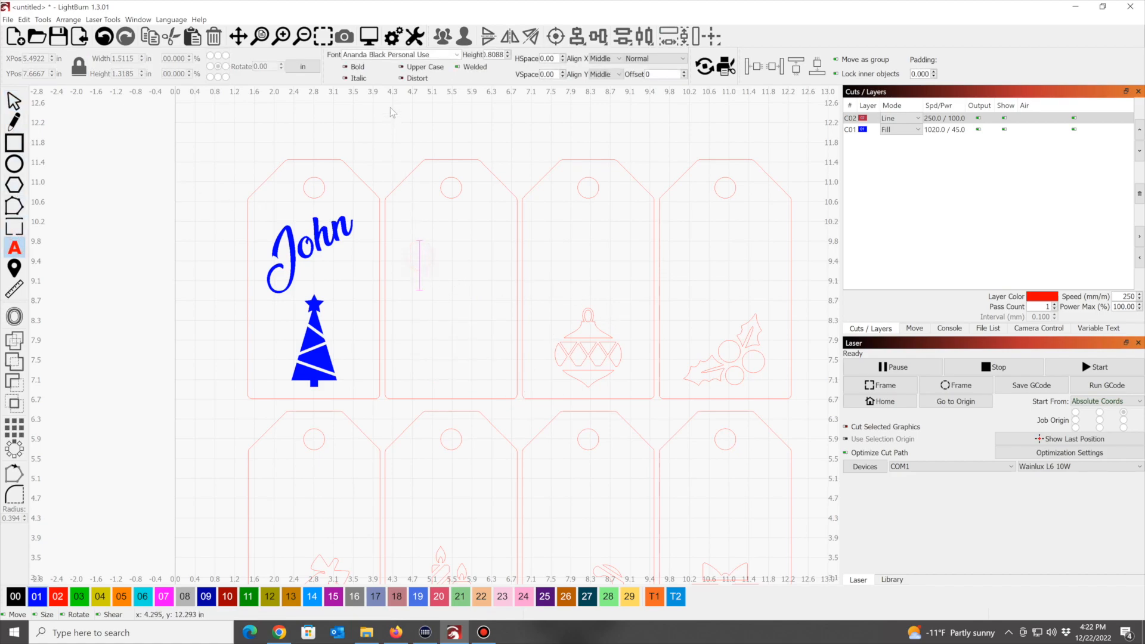
click(456, 55)
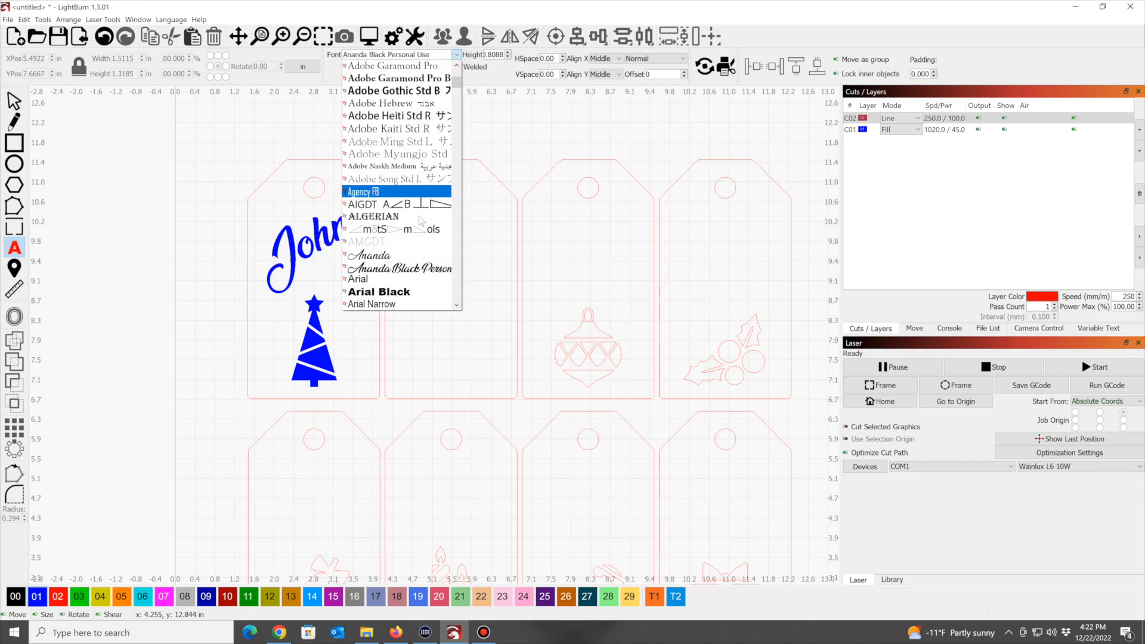
click(404, 290)
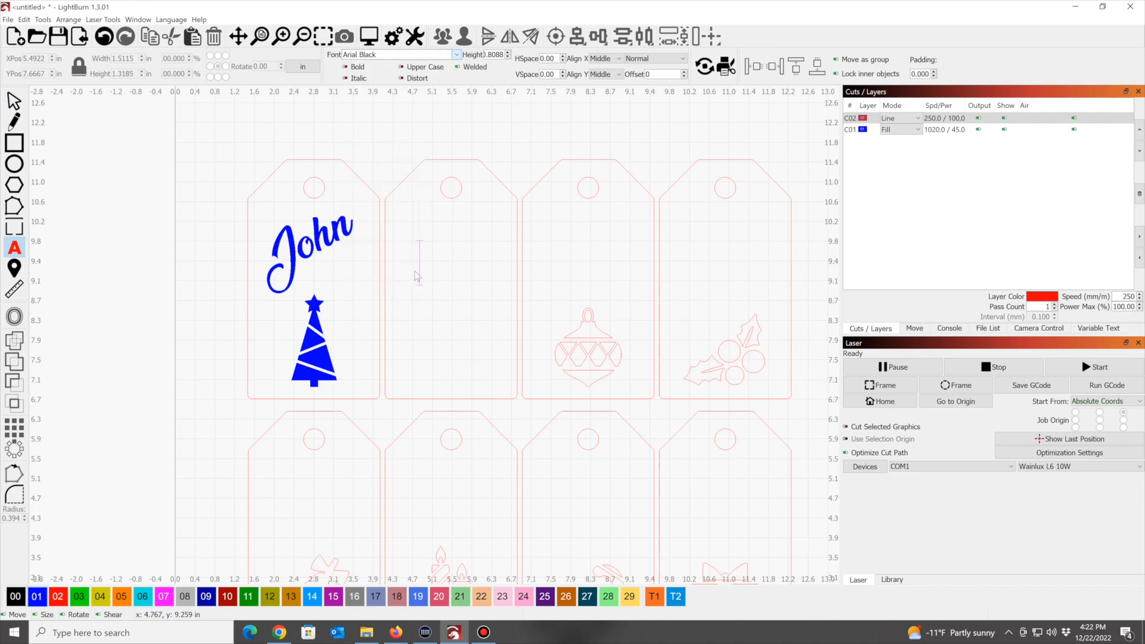
text($150)
Assign the $150 text to the blue layer 01 and move it inside the second tag below the hole
click(14, 102)
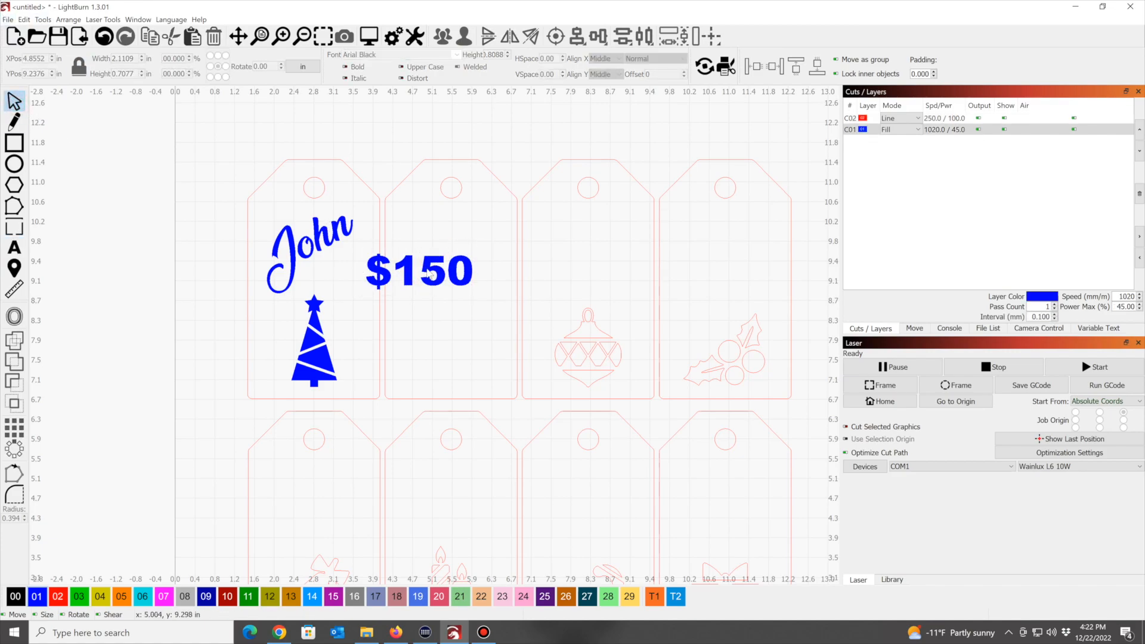
drag(420, 272, 447, 257)
click(452, 304)
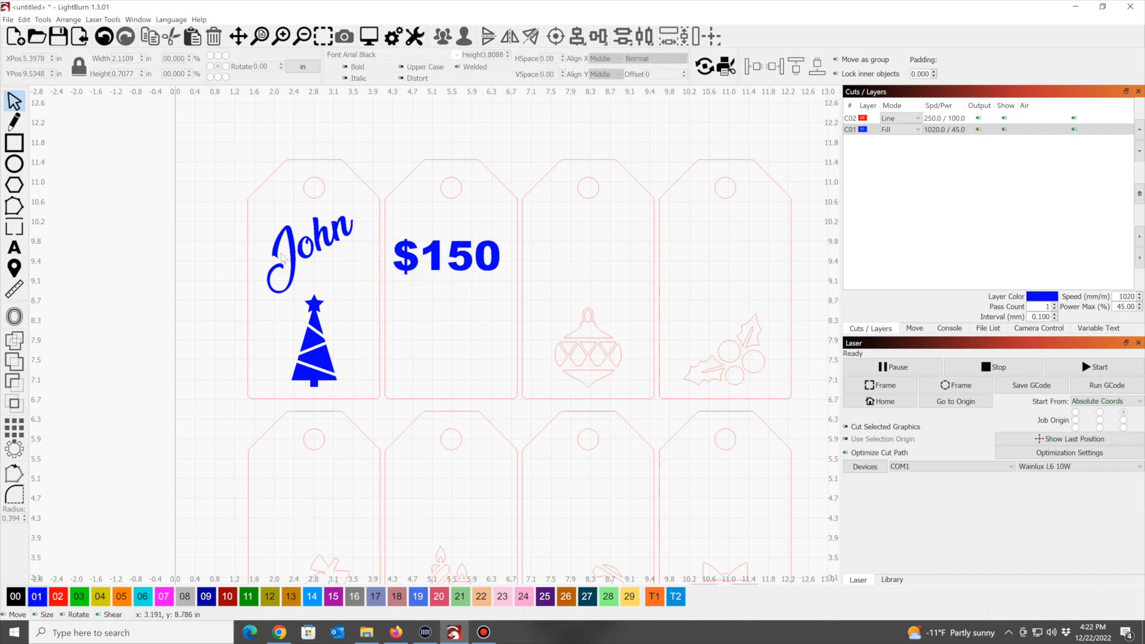
Import the Vintauri-Workshop-Vector-with-white-background PNG image from the Desktop
click(78, 40)
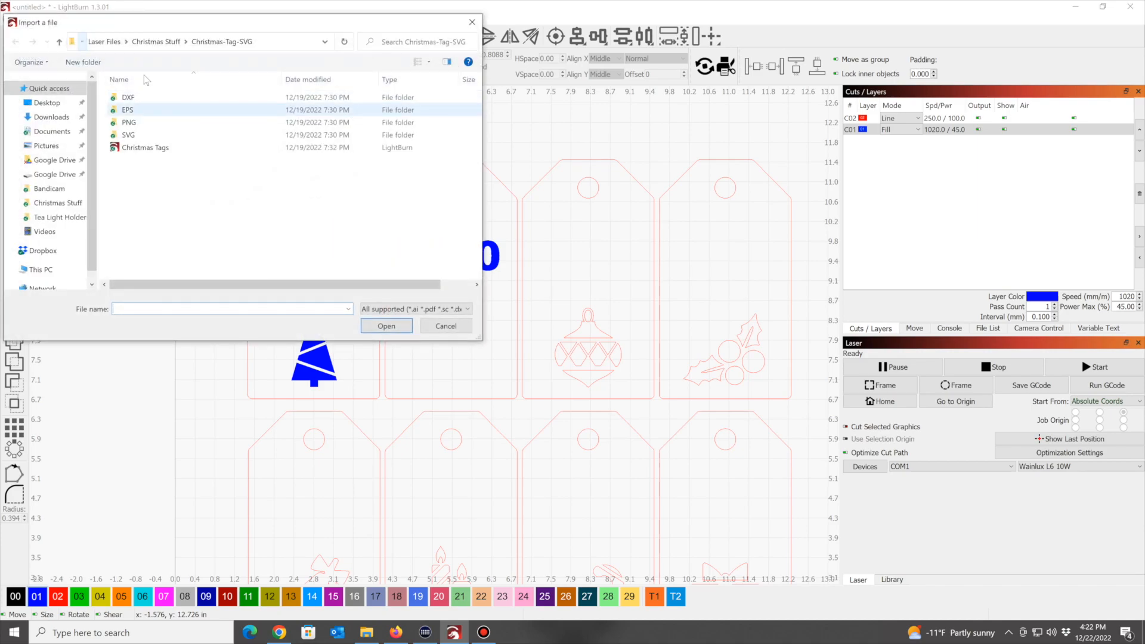
click(47, 102)
scroll(179, 203, down, 2)
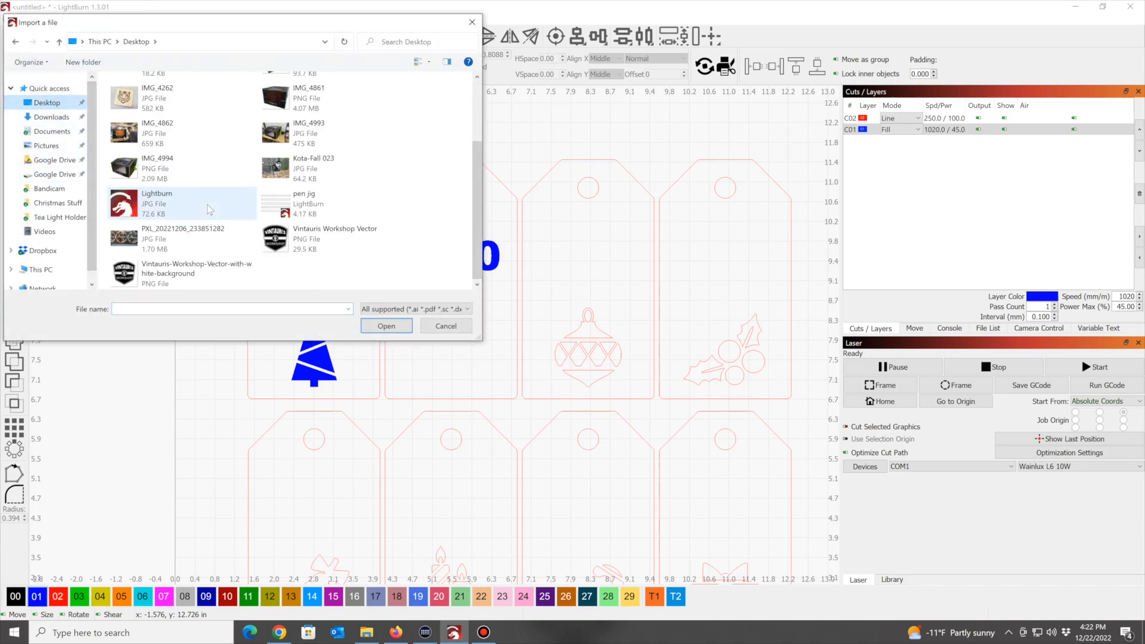
double_click(137, 275)
Place the logo below the $150 text on the second tag and shrink it to about 1.09 in square
drag(430, 333, 445, 332)
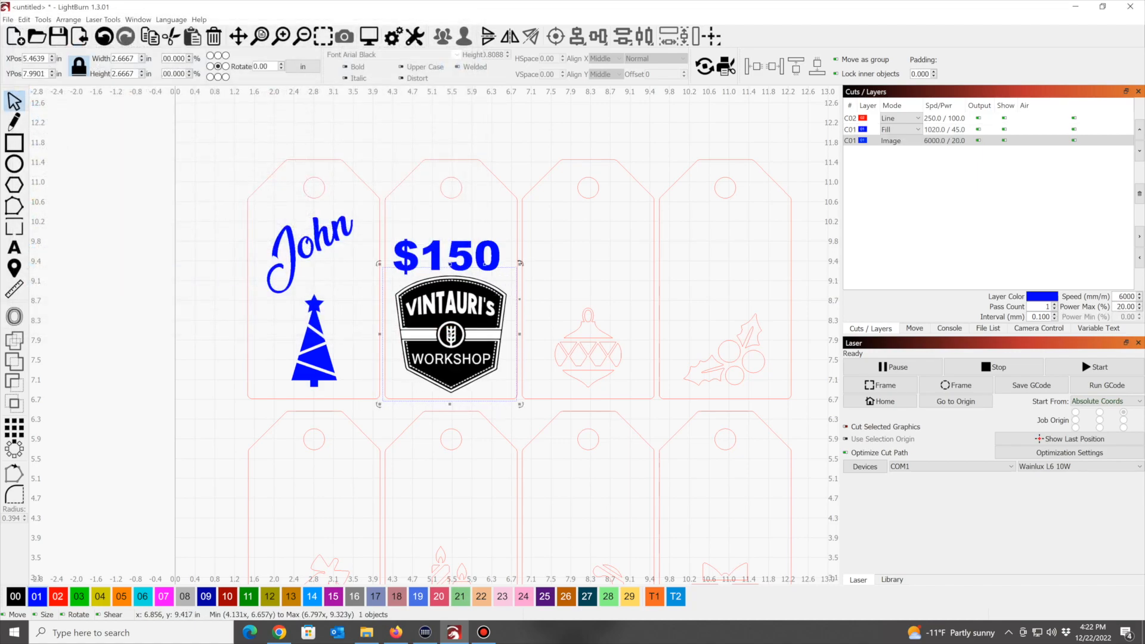
drag(519, 263, 475, 341)
click(481, 304)
Align the second tag's outline, hole, text and logo on a common vertical centre line, and reselect only the logo
drag(377, 141, 522, 405)
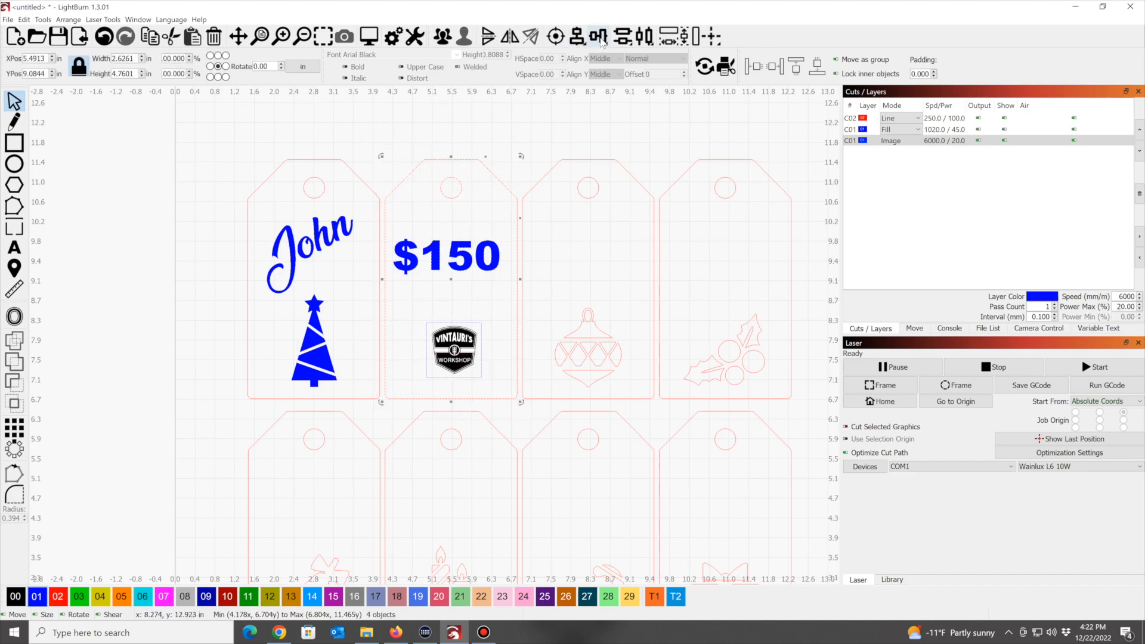
click(575, 42)
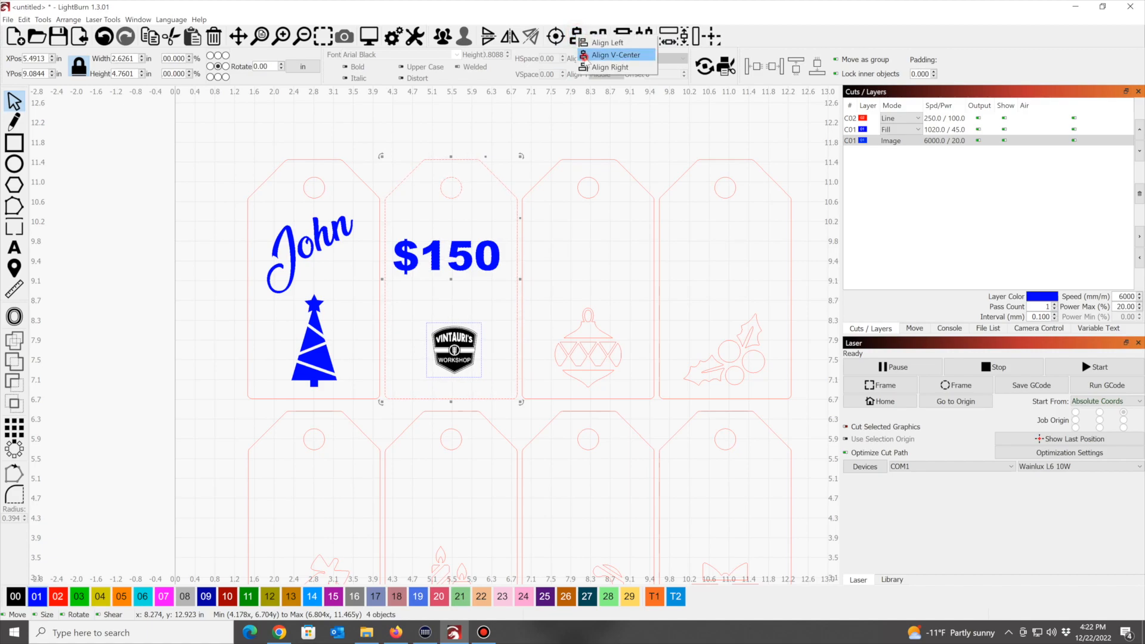
click(585, 60)
click(528, 171)
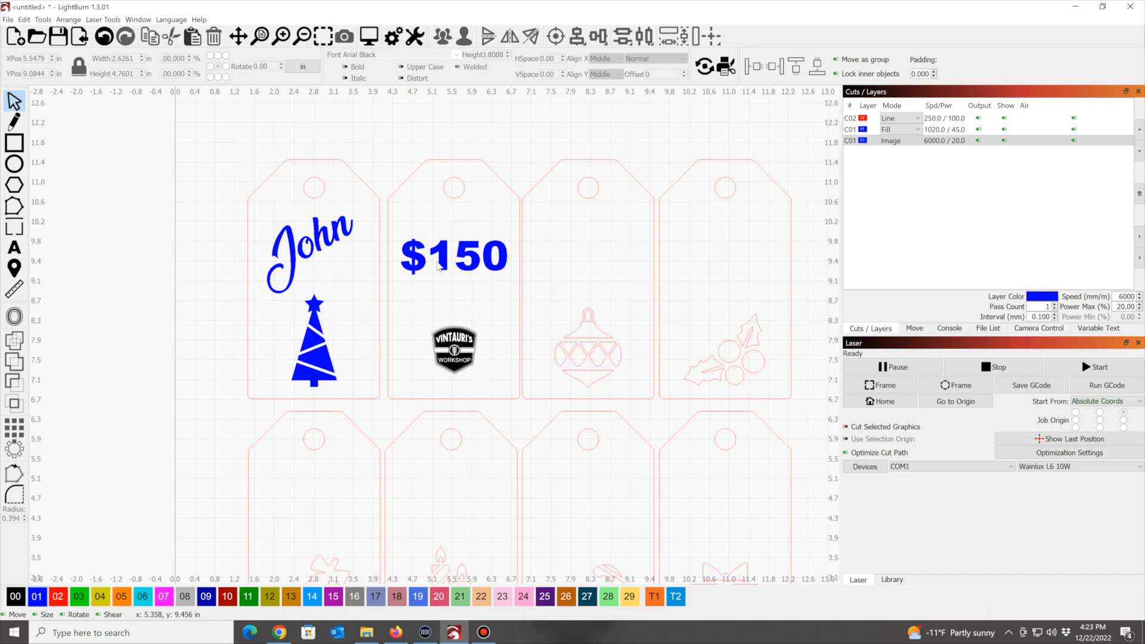
click(454, 350)
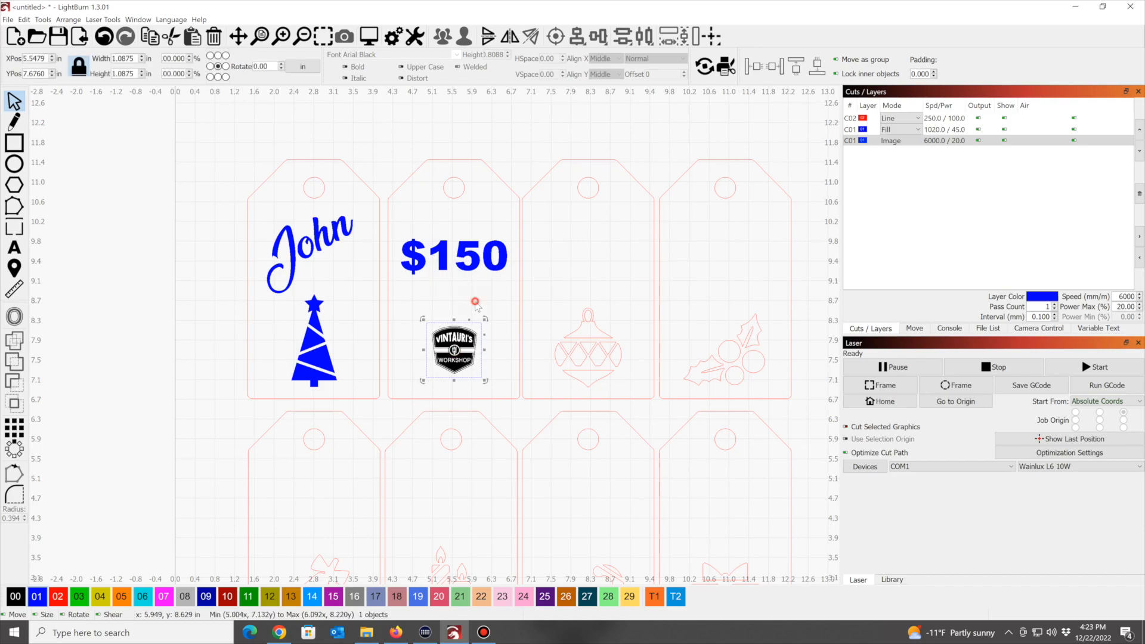